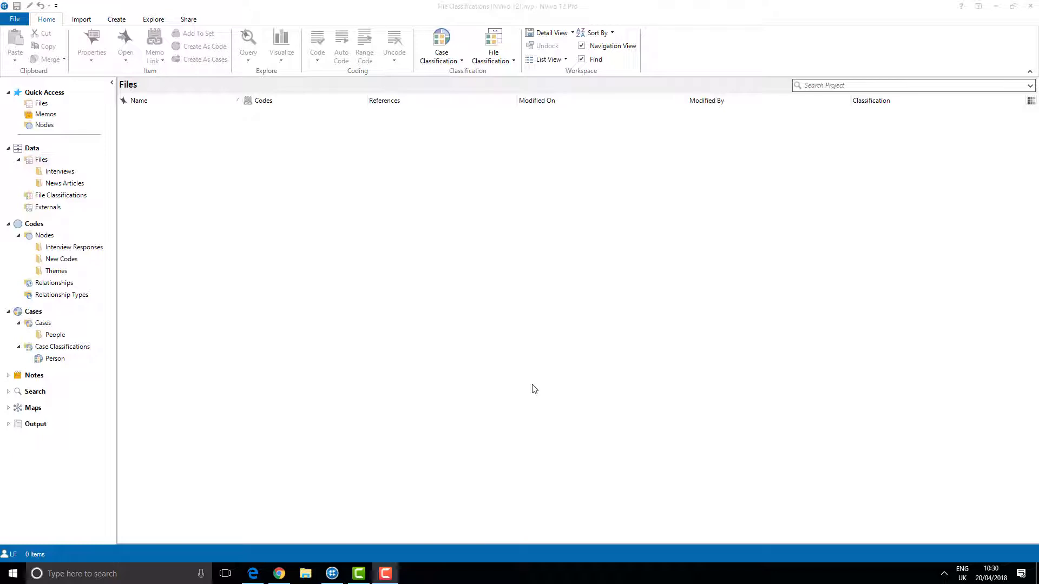
# Browse the People cases and the Person case classification with its Gender and Age attributes.
pyautogui.click(66, 337)
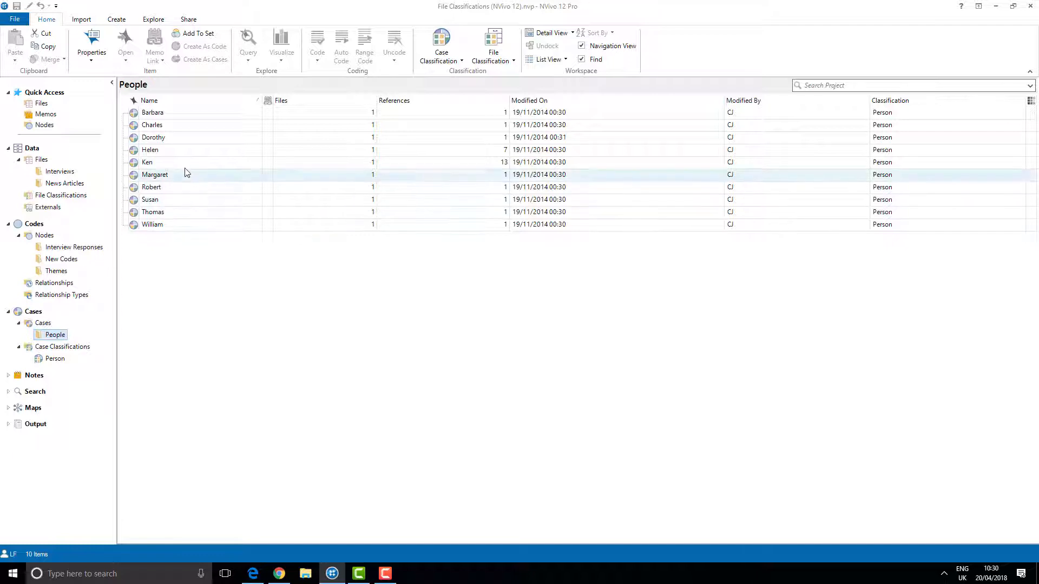
pyautogui.click(216, 131)
pyautogui.doubleClick(216, 131)
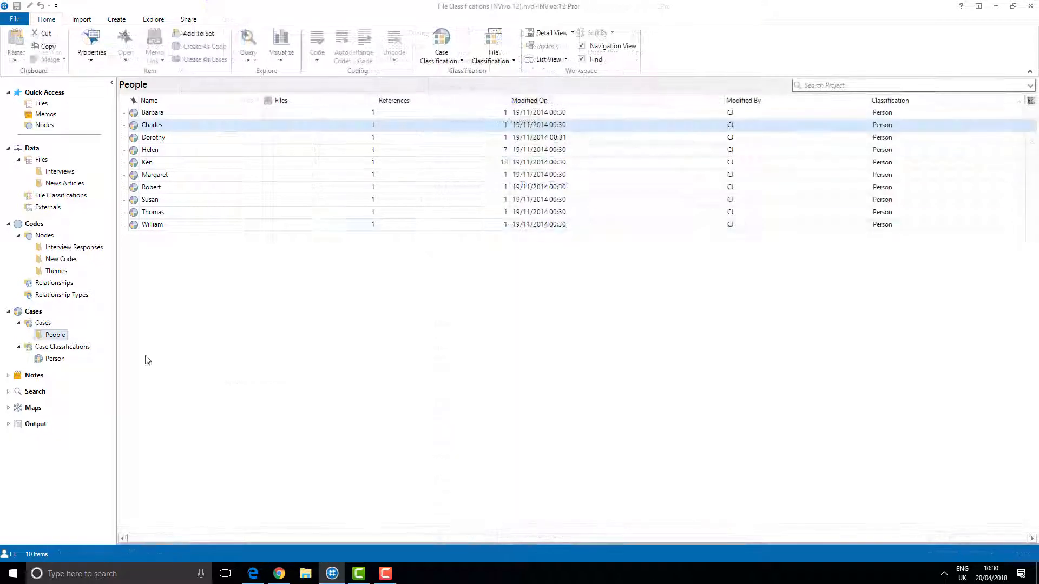
pyautogui.click(70, 346)
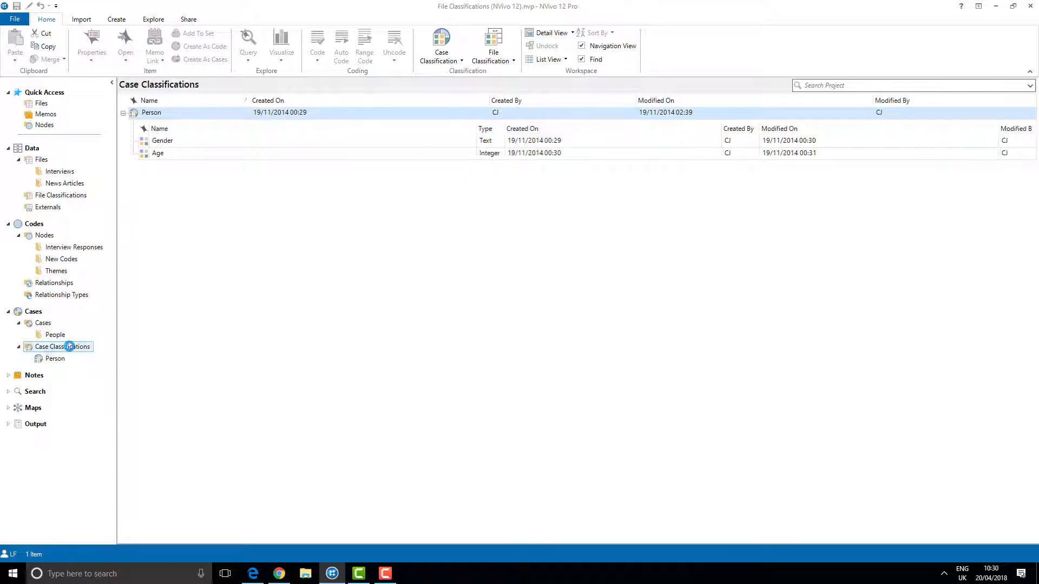
pyautogui.click(54, 335)
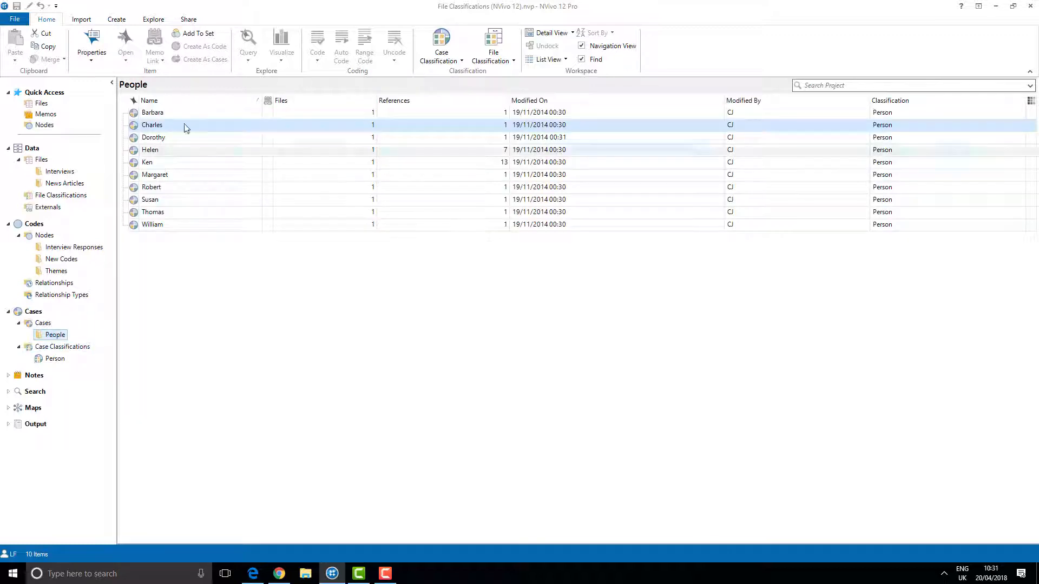
# Open the Person case classification sheet alongside the People cases.
pyautogui.rightClick(184, 126)
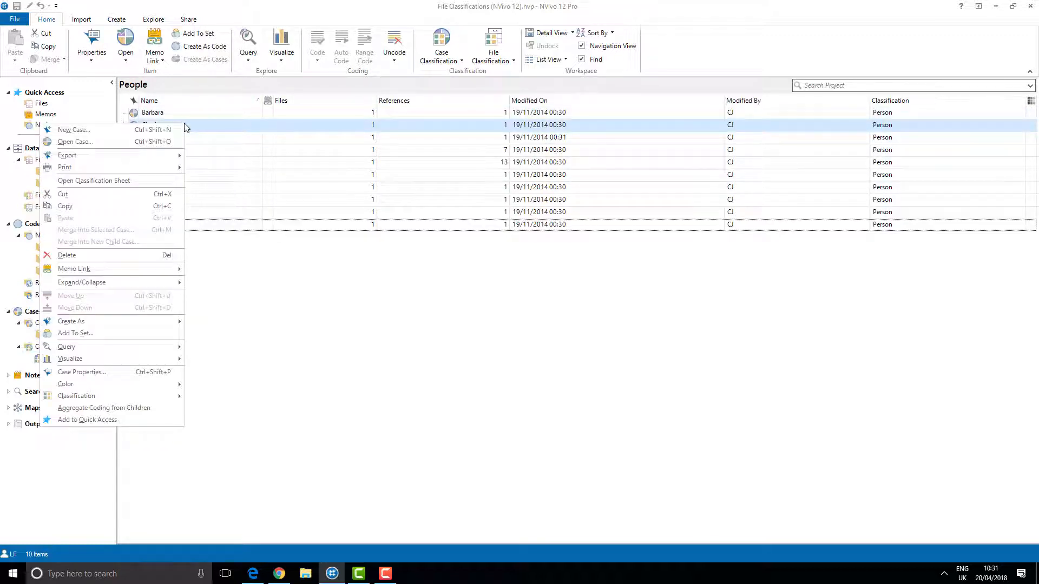
pyautogui.moveTo(104, 404)
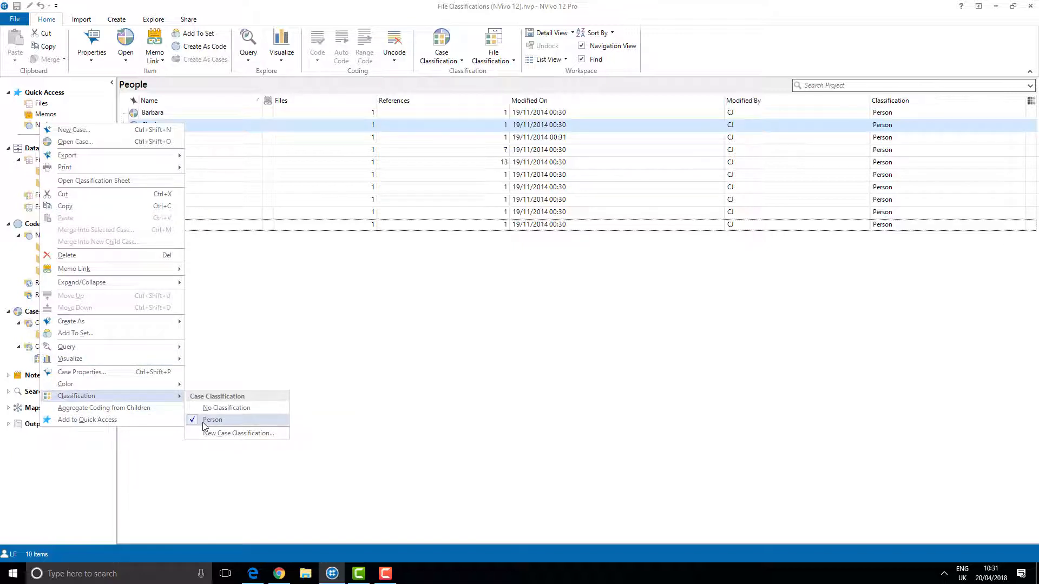
pyautogui.click(452, 54)
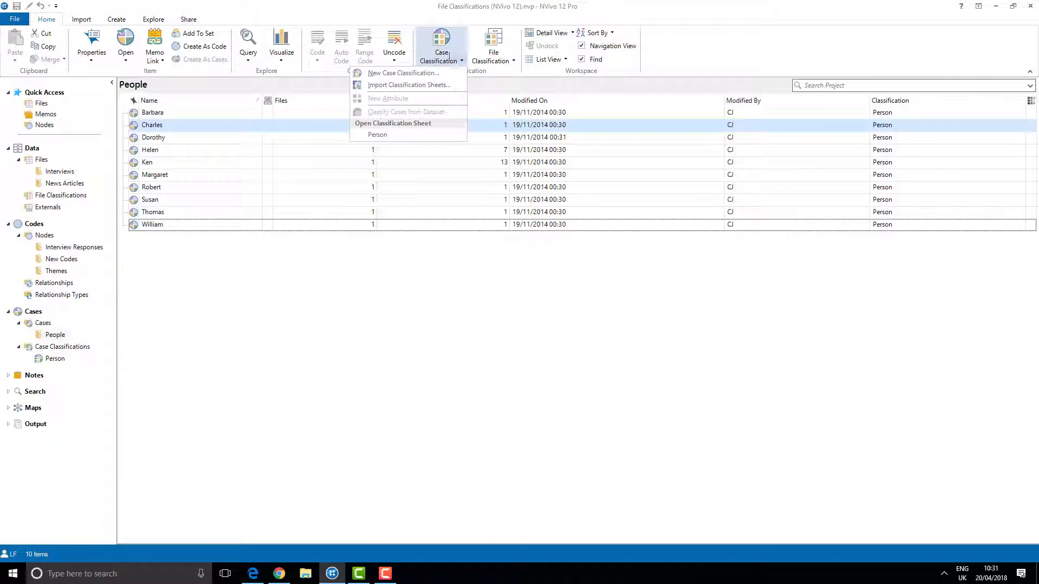
pyautogui.click(410, 139)
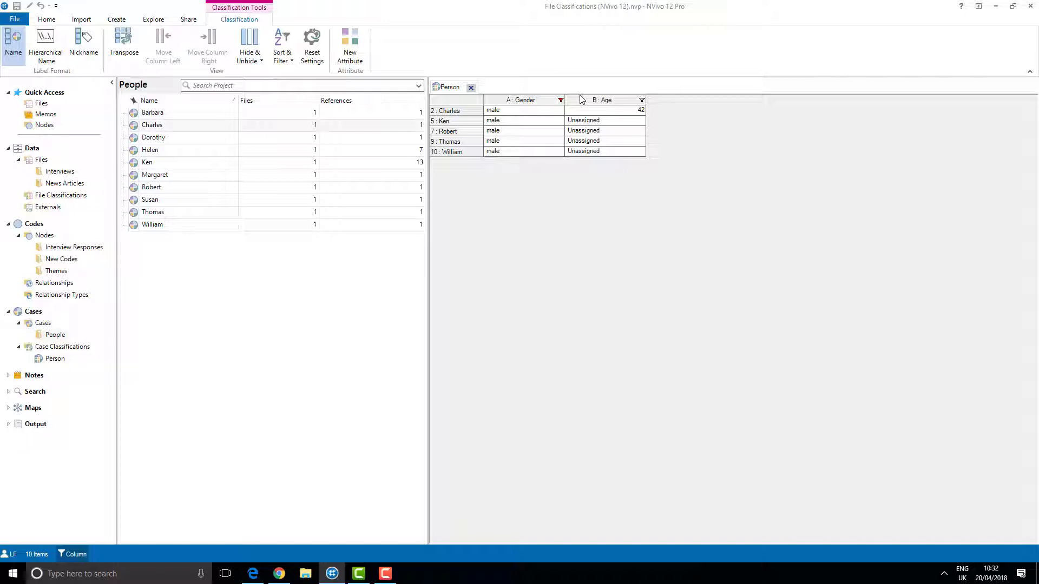
# Go to File Classifications and create a new file classification named Interviews.
pyautogui.click(69, 197)
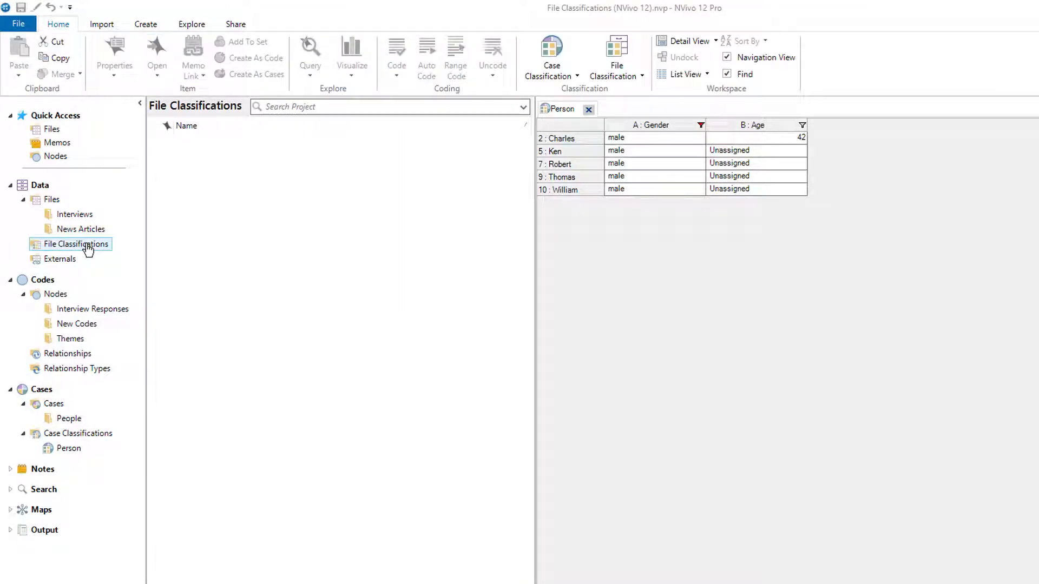
pyautogui.click(147, 30)
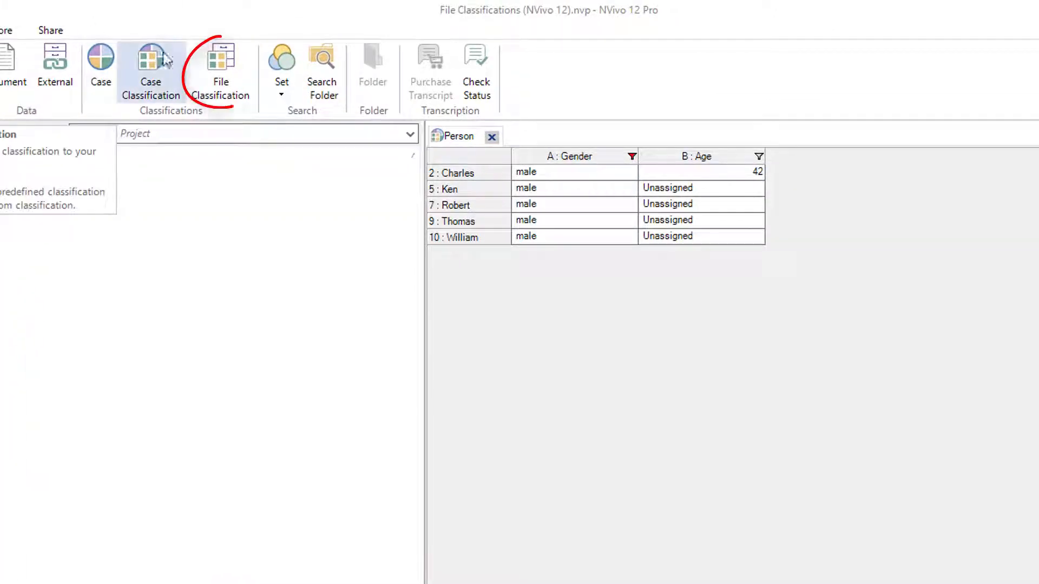
pyautogui.click(224, 67)
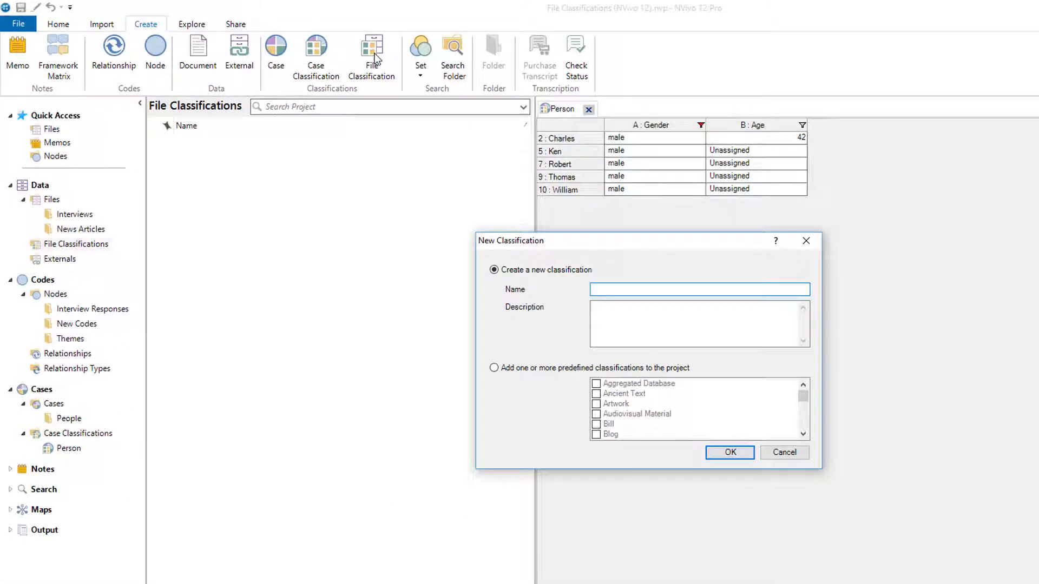
pyautogui.write('Interviews')
pyautogui.press('Return')
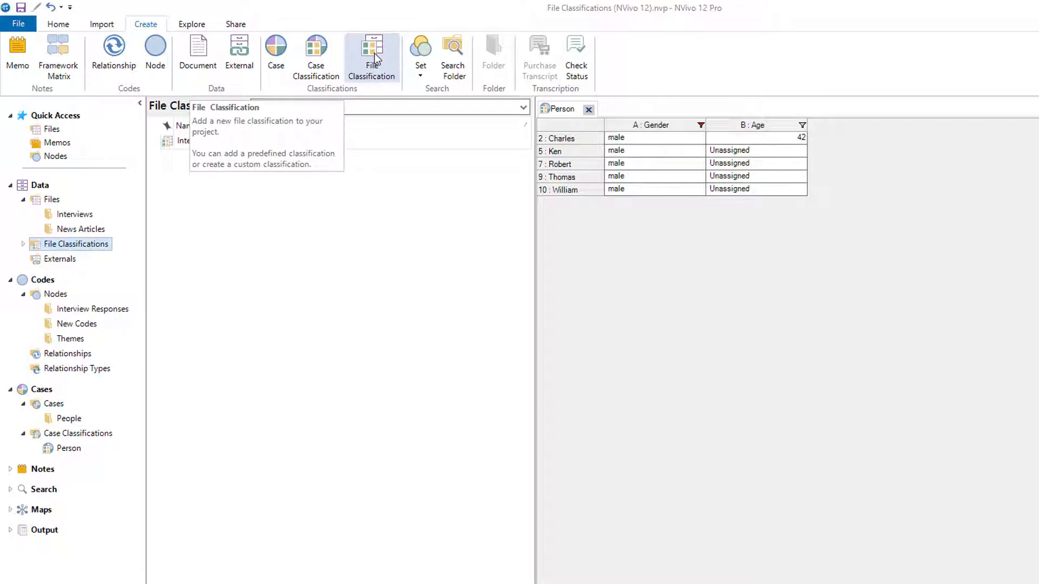
# Create a second file classification named Newspapers Articles.
pyautogui.click(375, 59)
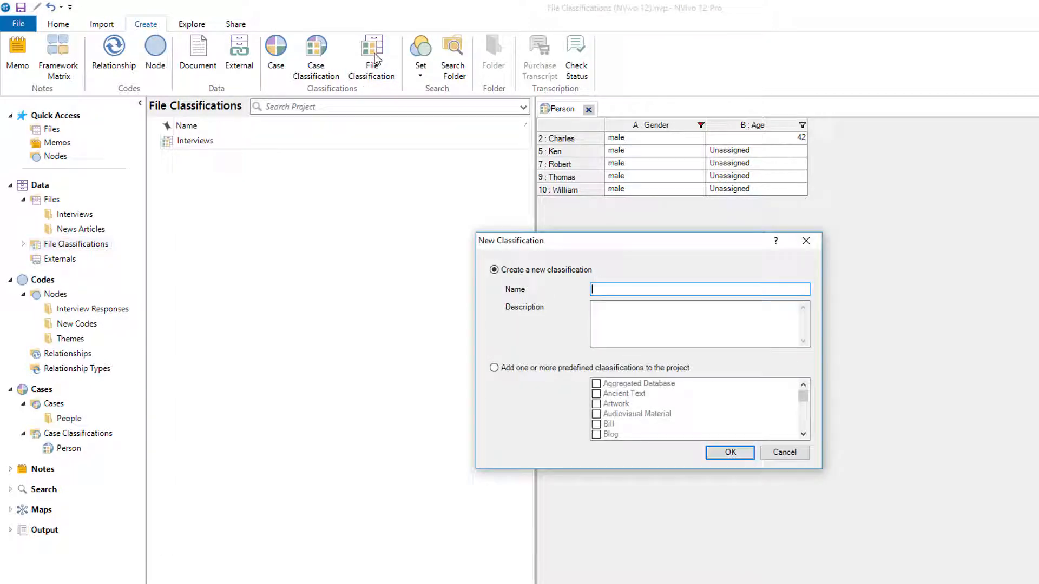
pyautogui.write('Newspapers Articles')
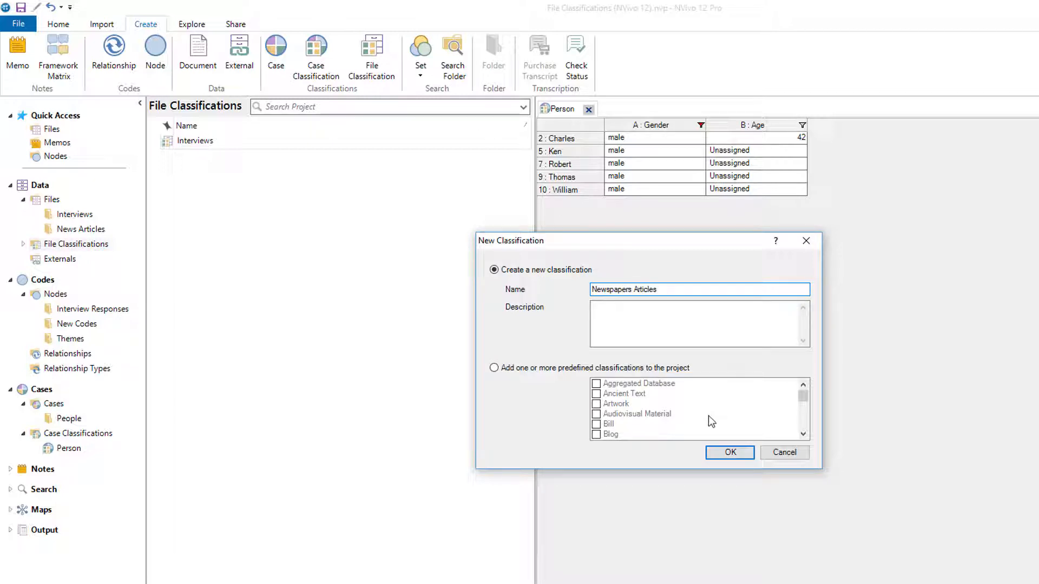
pyautogui.click(731, 458)
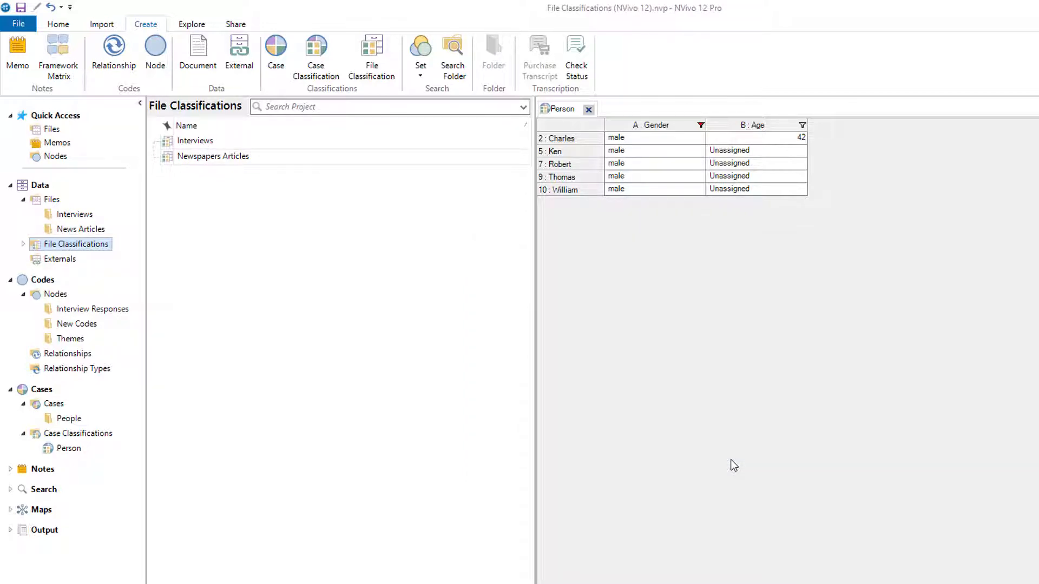
# Add a new attribute named Interviewer to the Interviews file classification.
pyautogui.rightClick(240, 145)
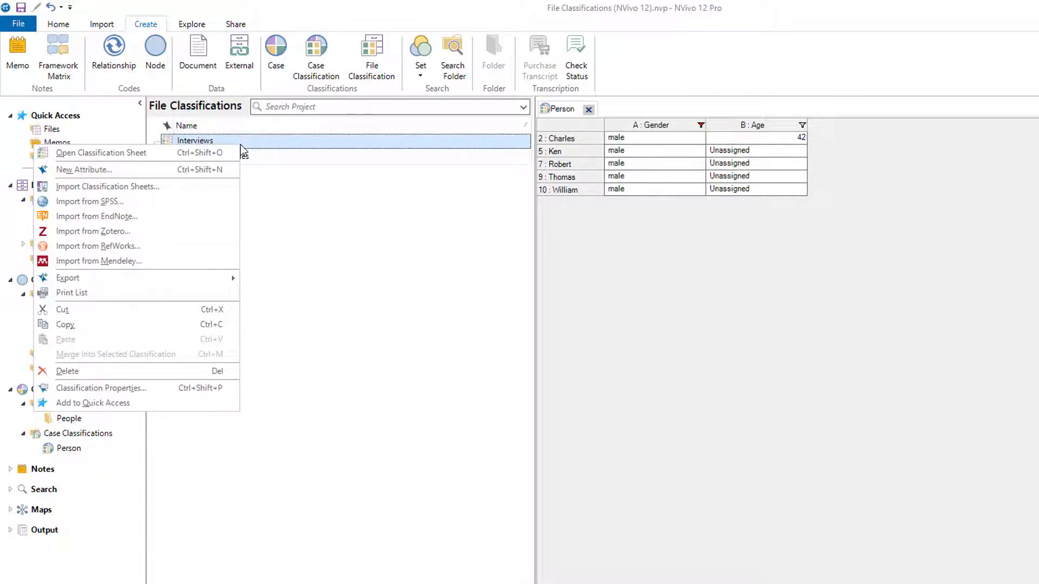
pyautogui.click(220, 169)
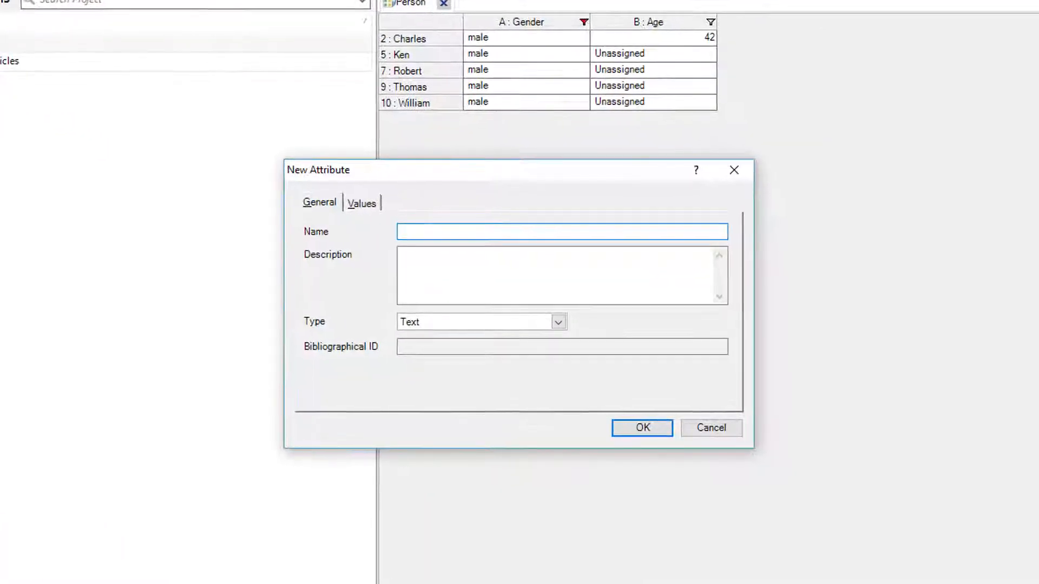
pyautogui.write('Interv')
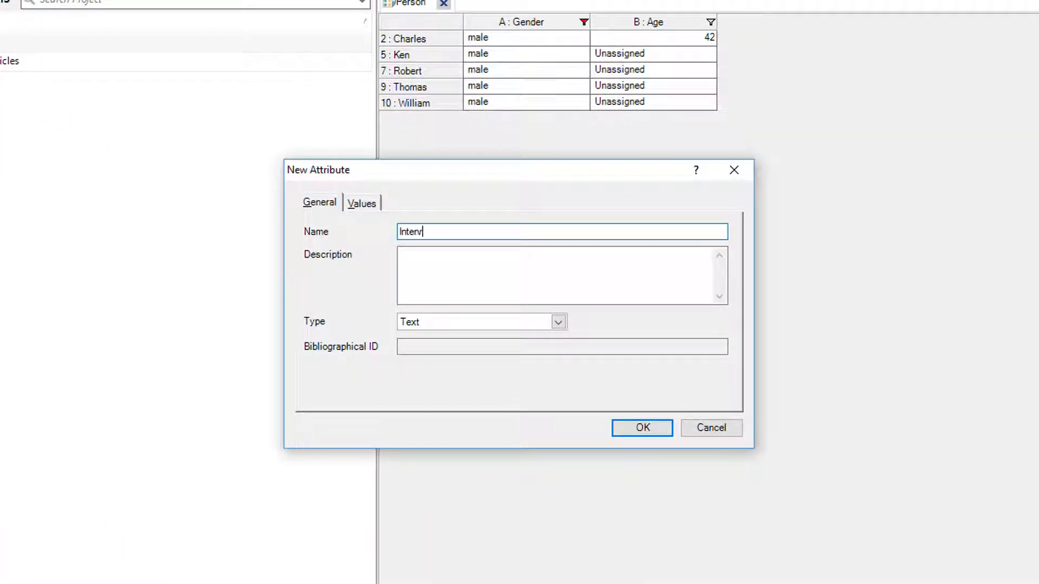
pyautogui.write('iewer')
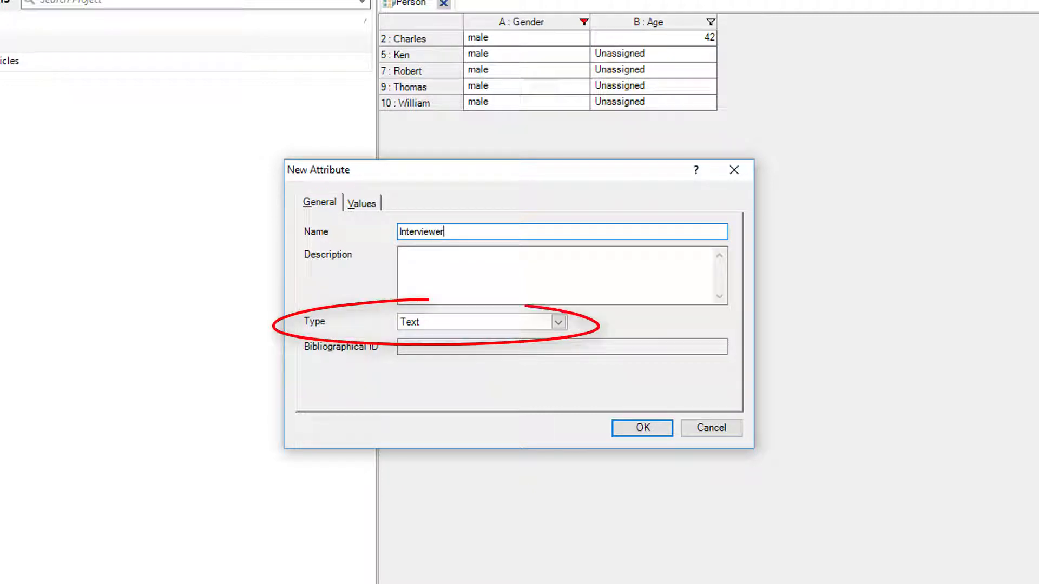
# Add the values Henry, Linda, Nancy and Elizabeth to the Interviewer attribute and confirm it.
pyautogui.click(372, 207)
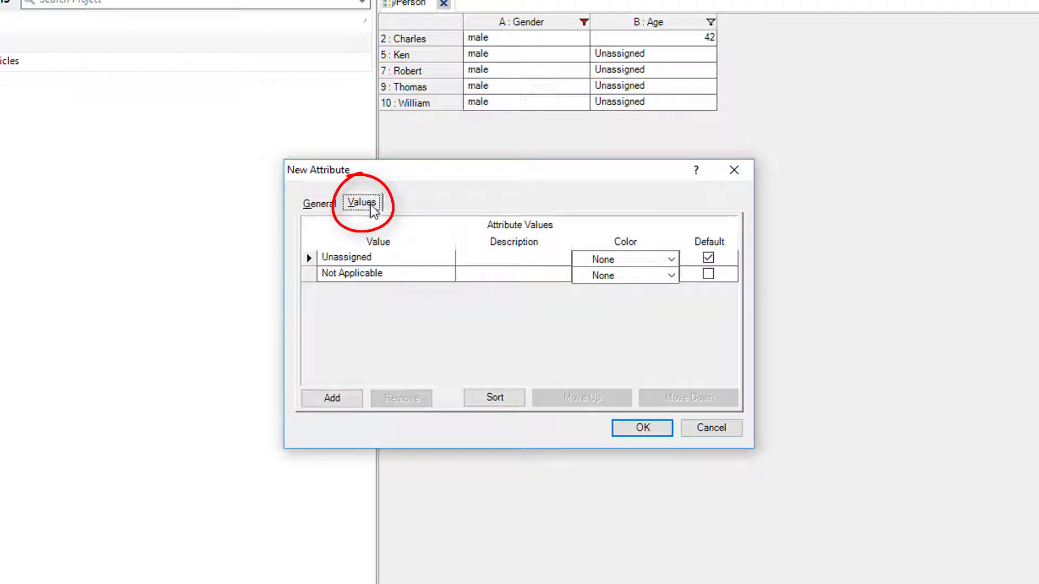
pyautogui.click(332, 399)
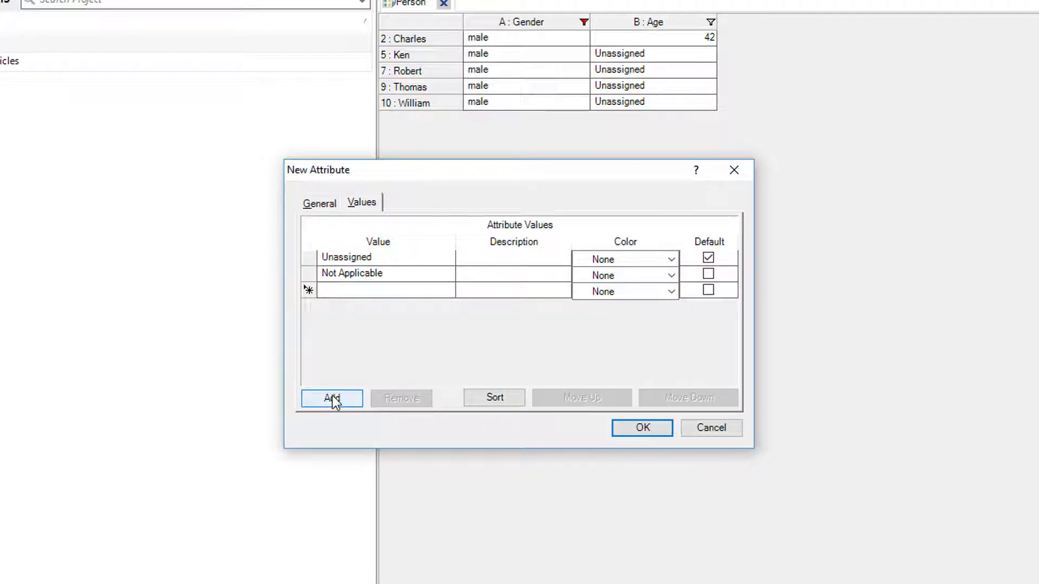
pyautogui.write('Henry')
pyautogui.press('Return')
pyautogui.click(346, 403)
pyautogui.write('Linda')
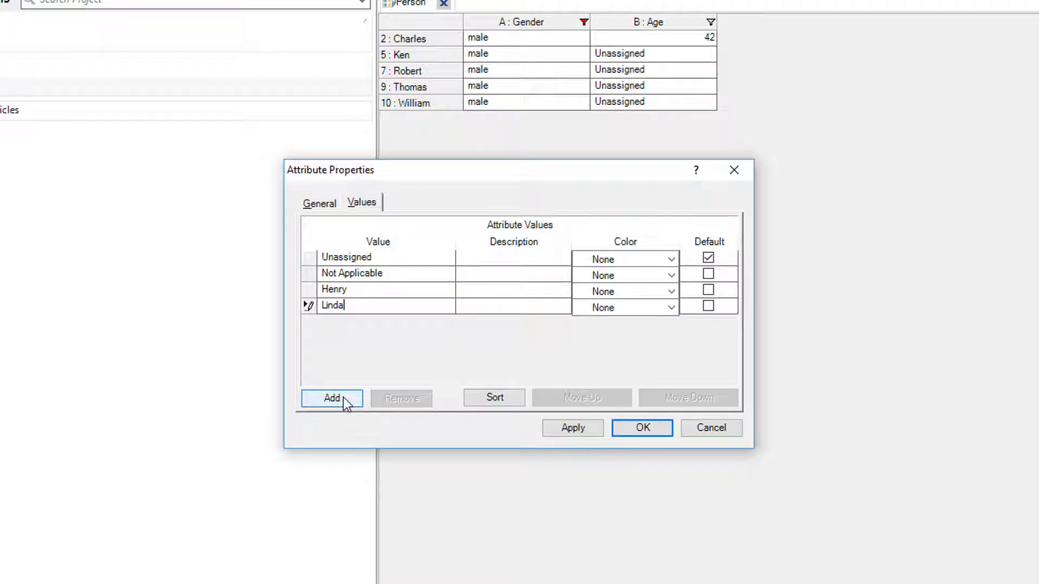
pyautogui.click(349, 401)
pyautogui.write('Nancy')
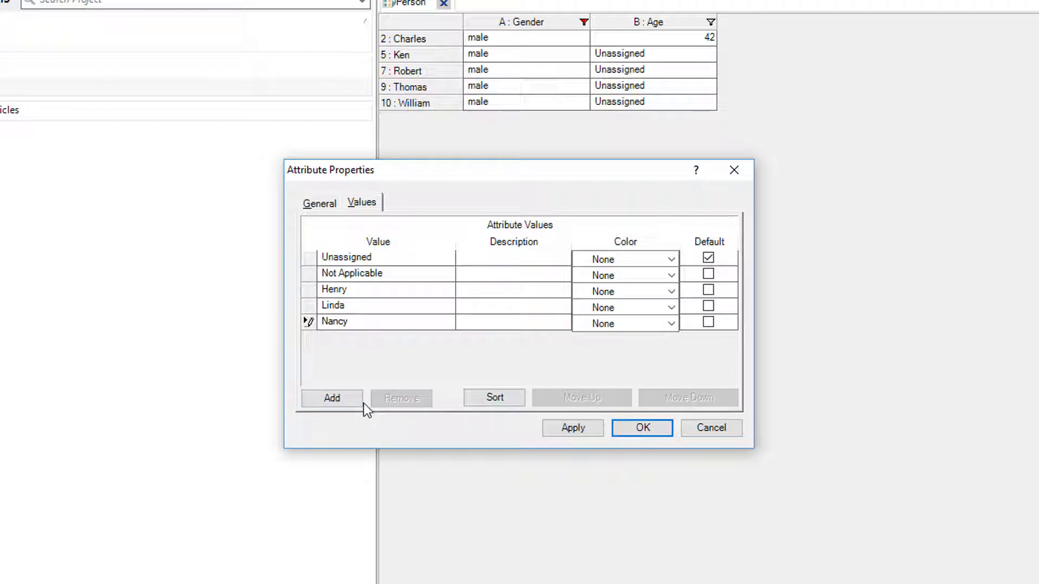
pyautogui.click(359, 402)
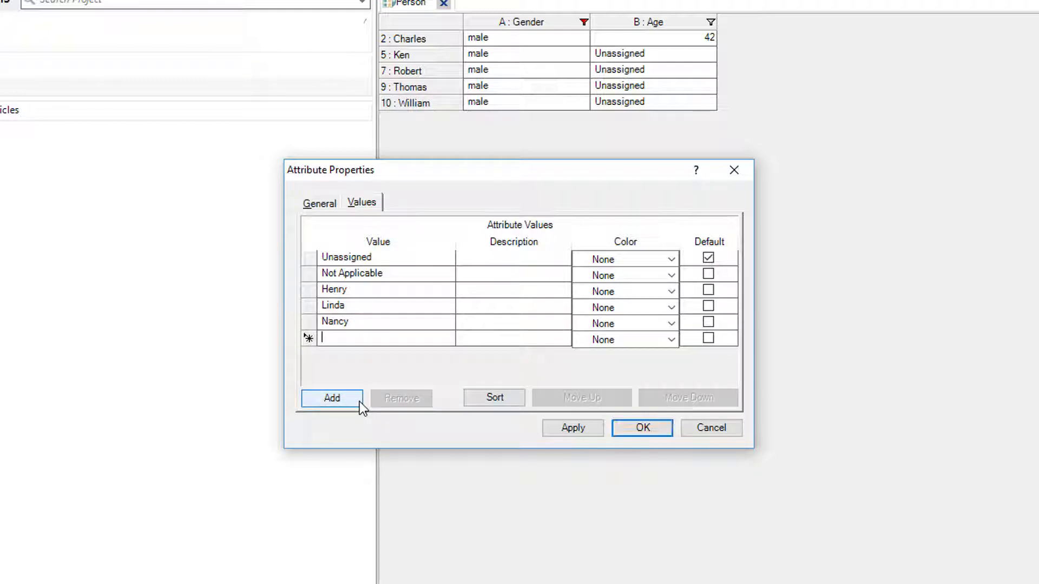
pyautogui.write('Elizabeth')
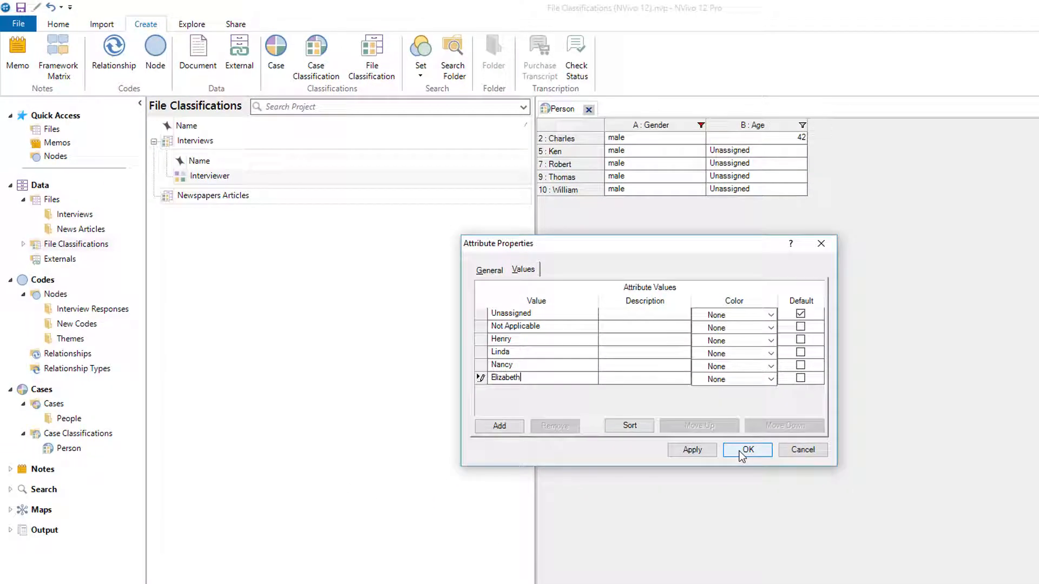
pyautogui.click(747, 450)
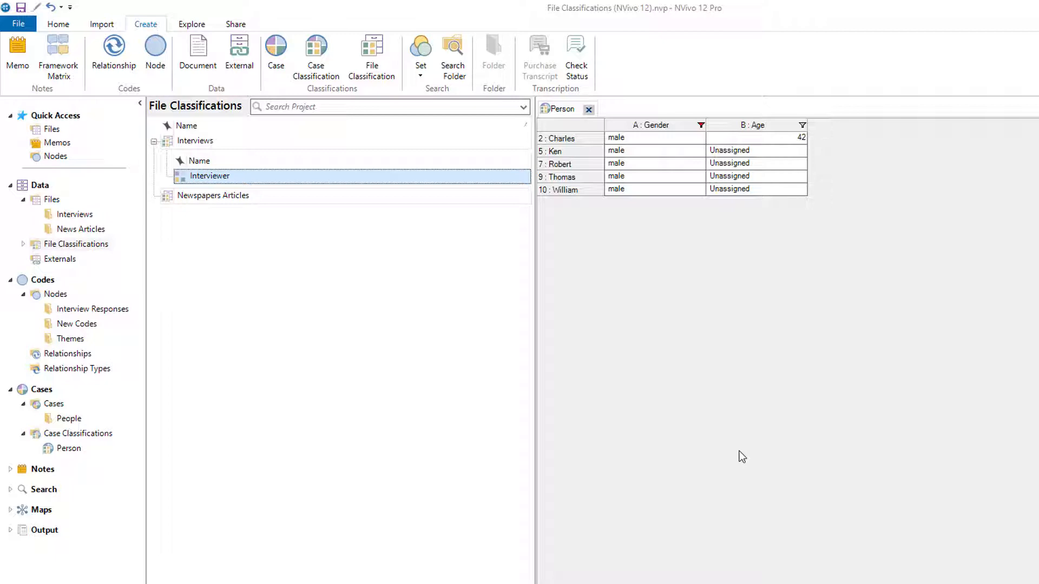
# Add a Date attribute of type Date to the Interviews file classification.
pyautogui.rightClick(226, 142)
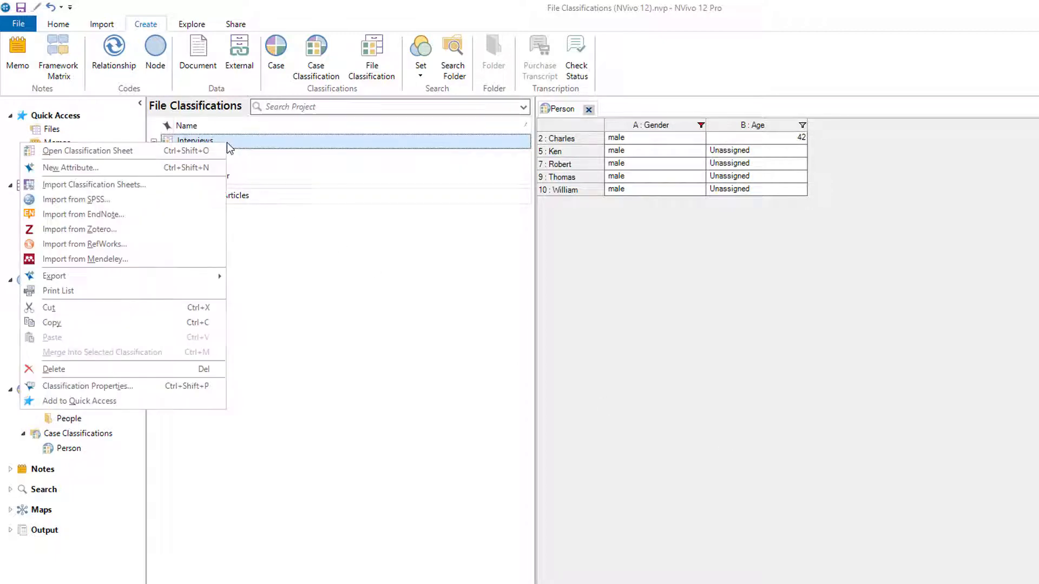
pyautogui.click(213, 170)
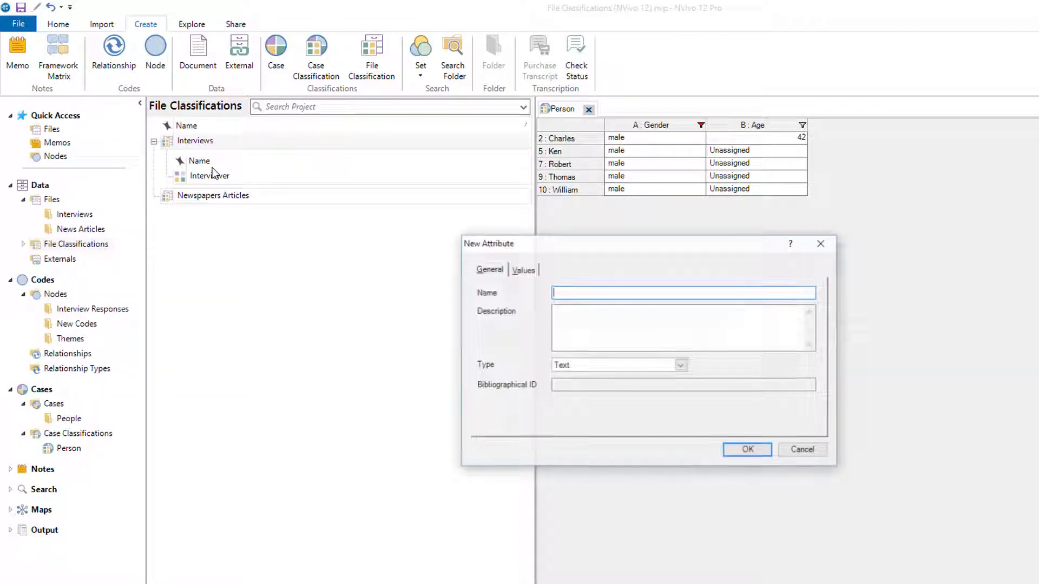
pyautogui.write('Date')
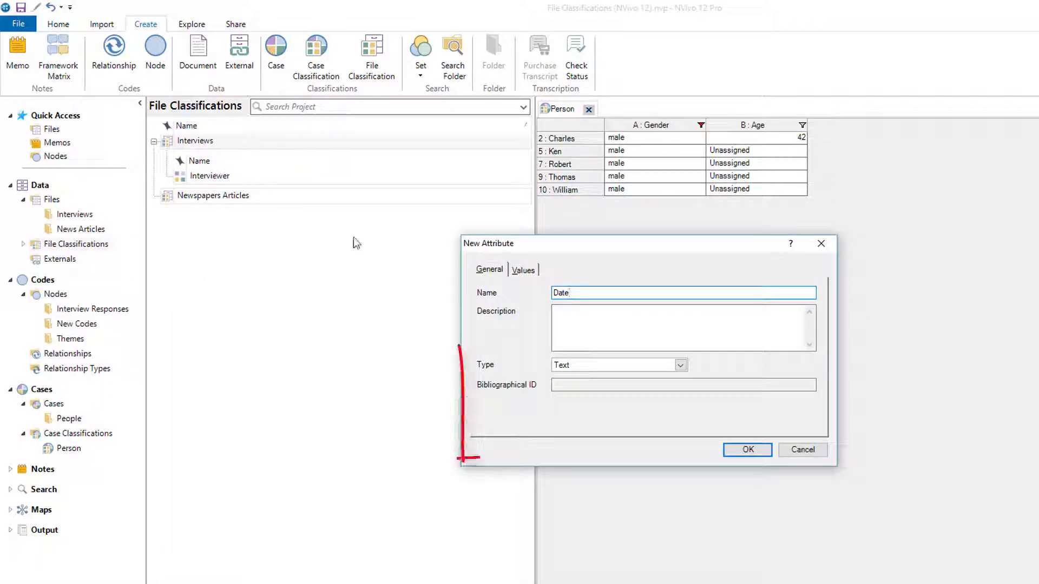
pyautogui.click(600, 362)
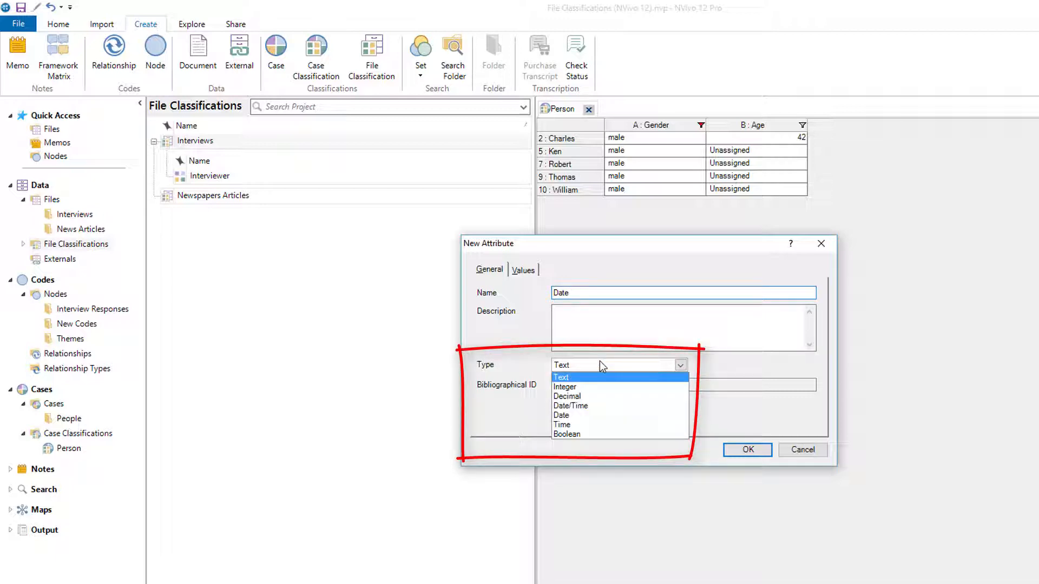
pyautogui.click(581, 416)
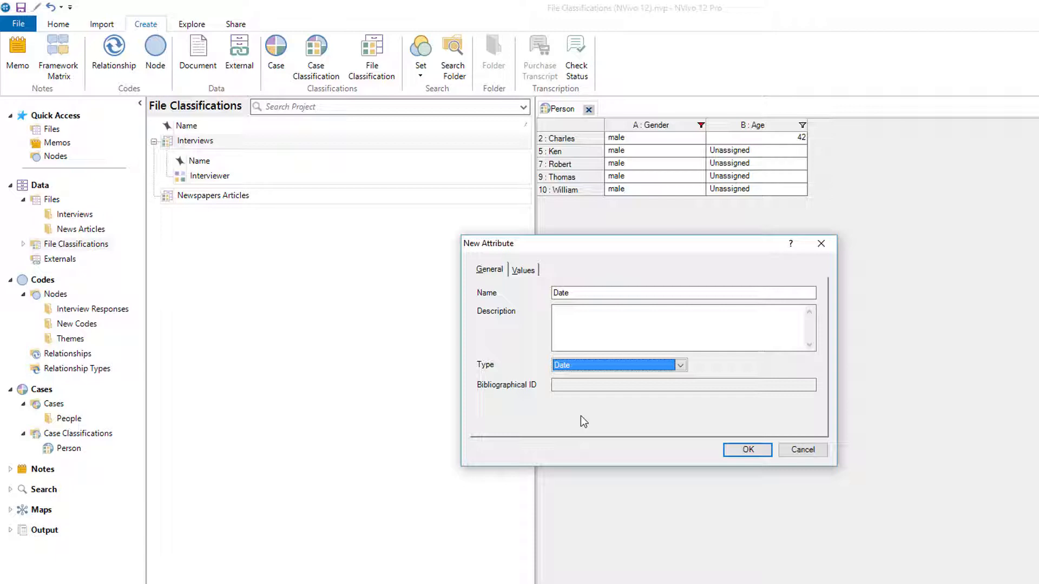
pyautogui.click(741, 459)
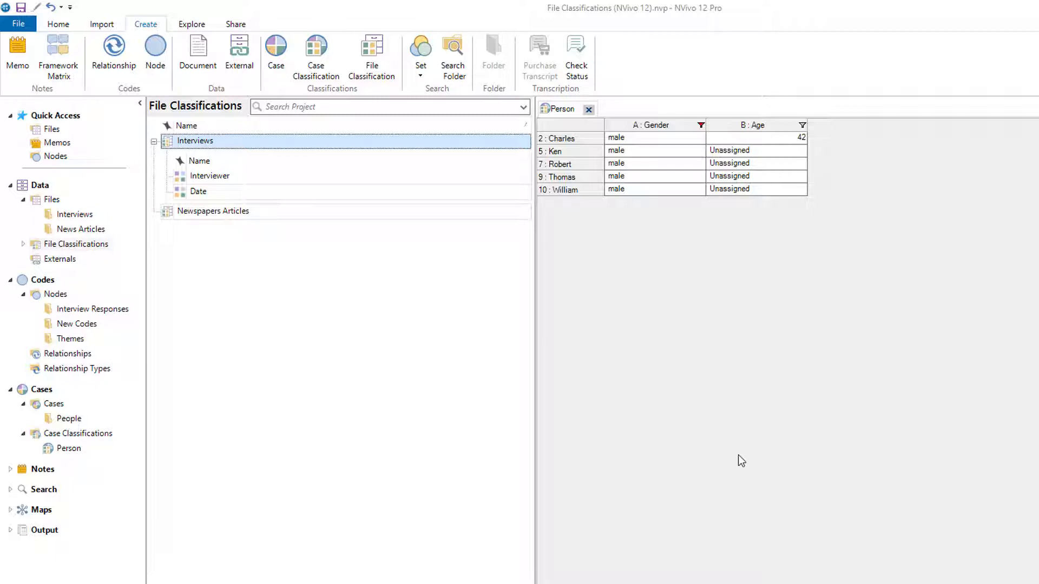
# Add a text attribute named Report to the Newspapers Articles file classification.
pyautogui.click(329, 209)
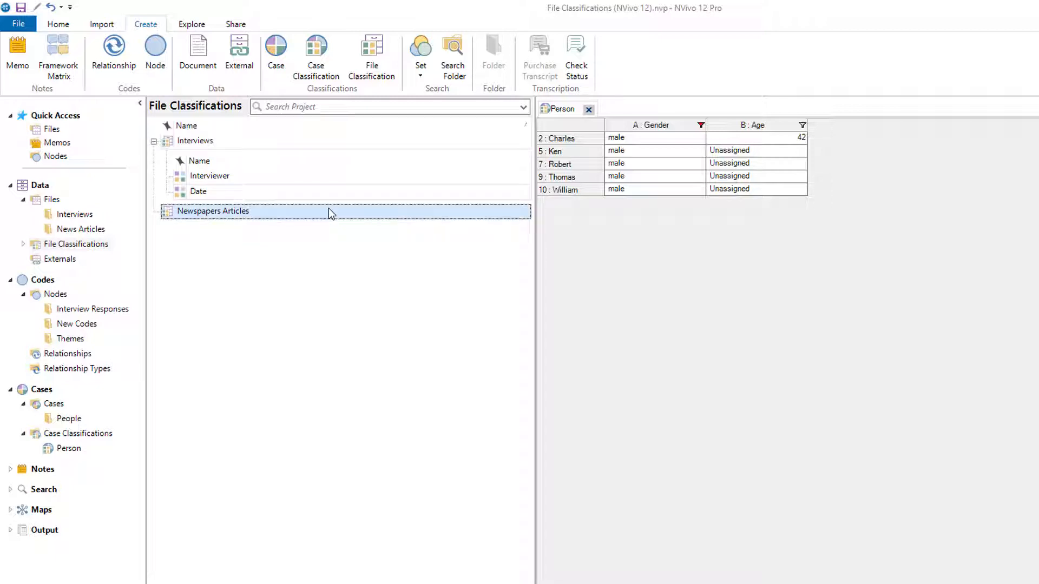
pyautogui.rightClick(330, 212)
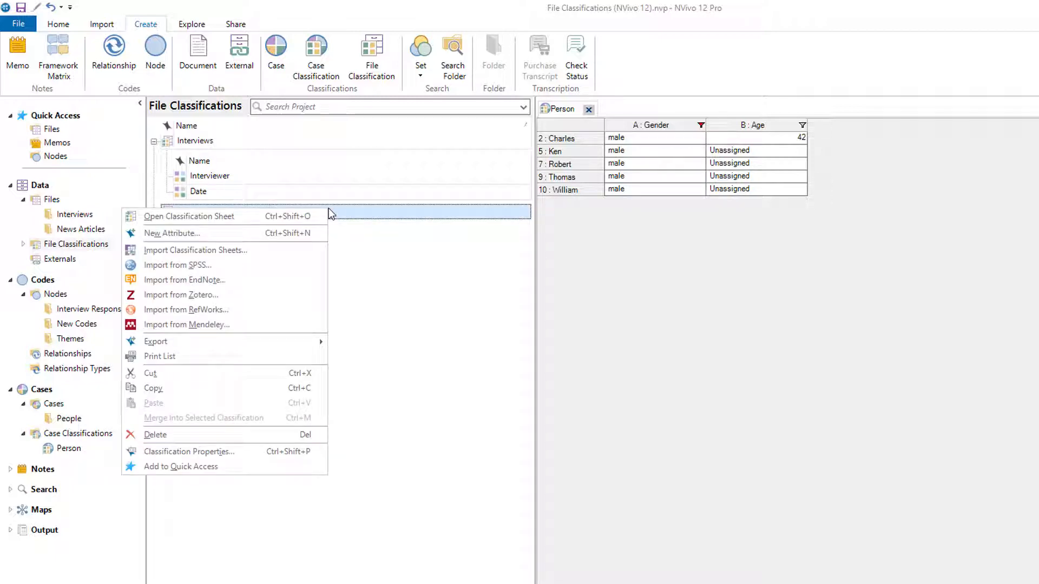
pyautogui.click(310, 231)
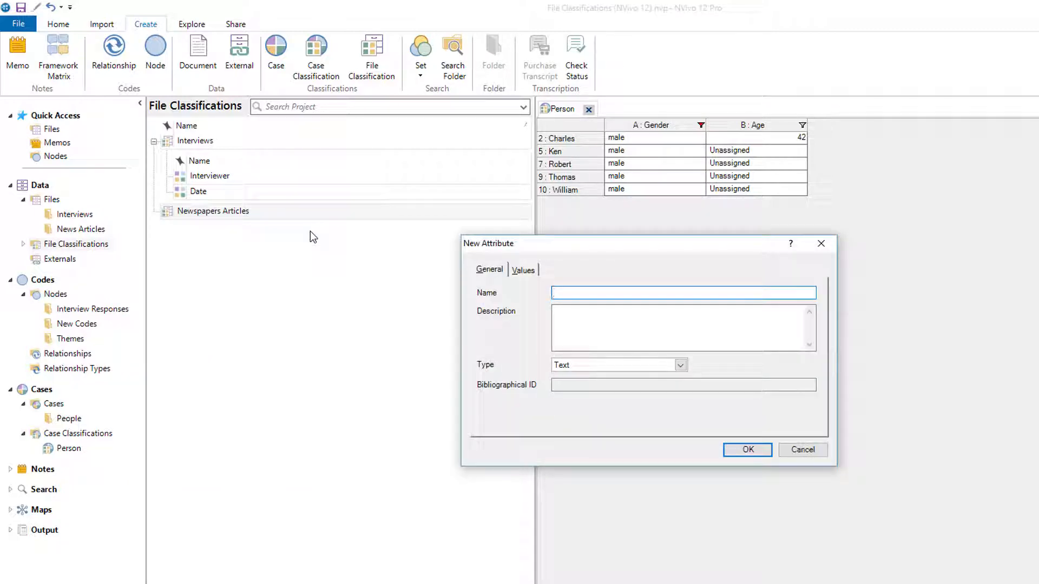
pyautogui.write('Report')
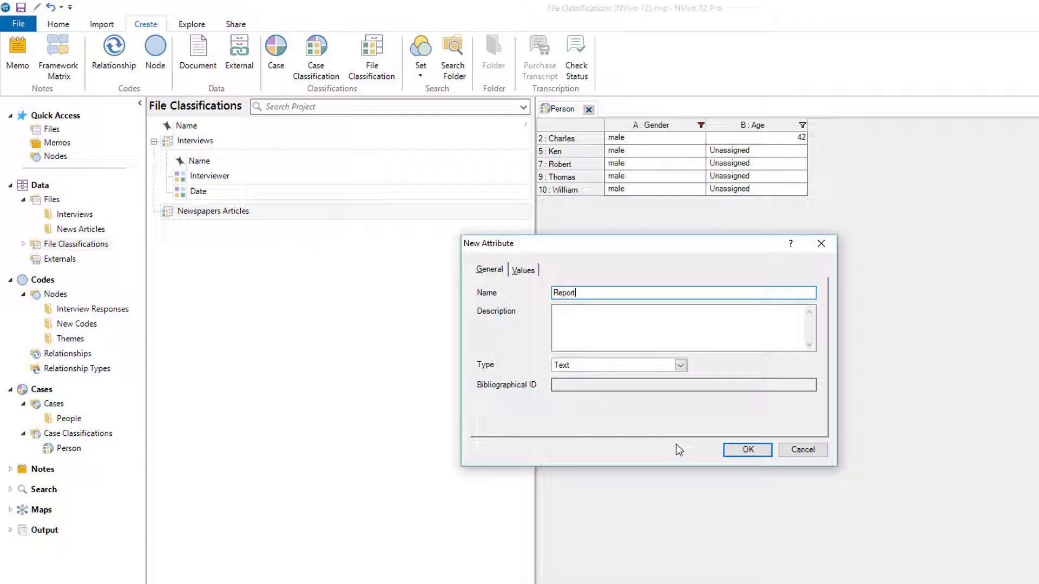
pyautogui.click(741, 451)
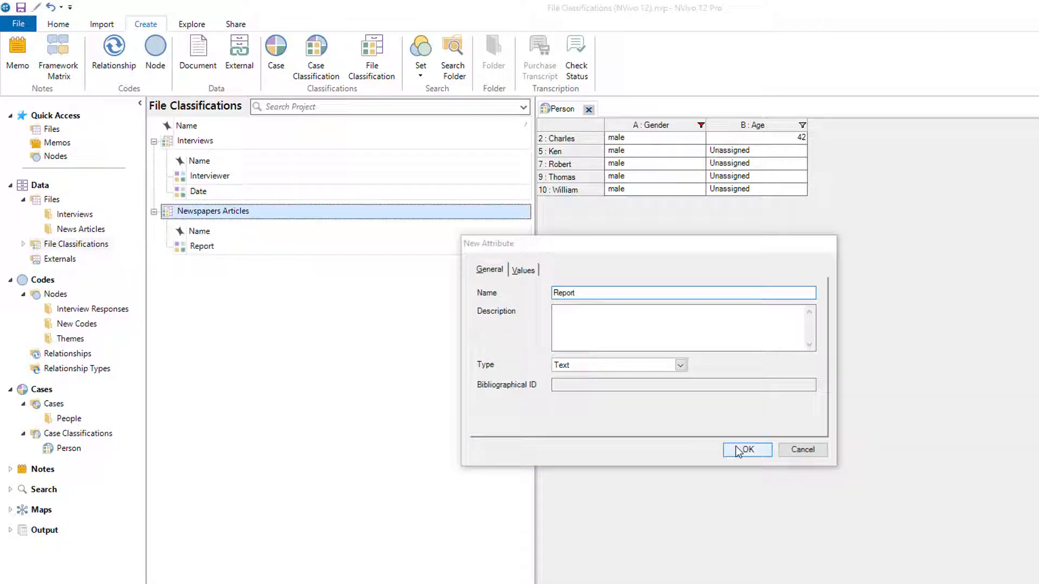
# Add a Publication date attribute of type Date to the Newspapers Articles file classification.
pyautogui.rightClick(375, 217)
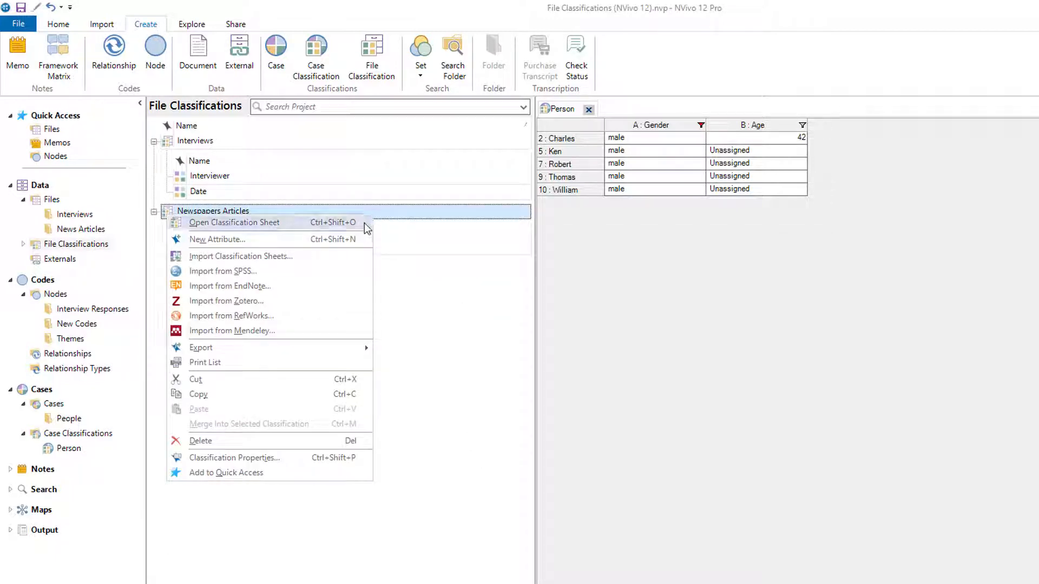
pyautogui.click(356, 238)
pyautogui.write('P')
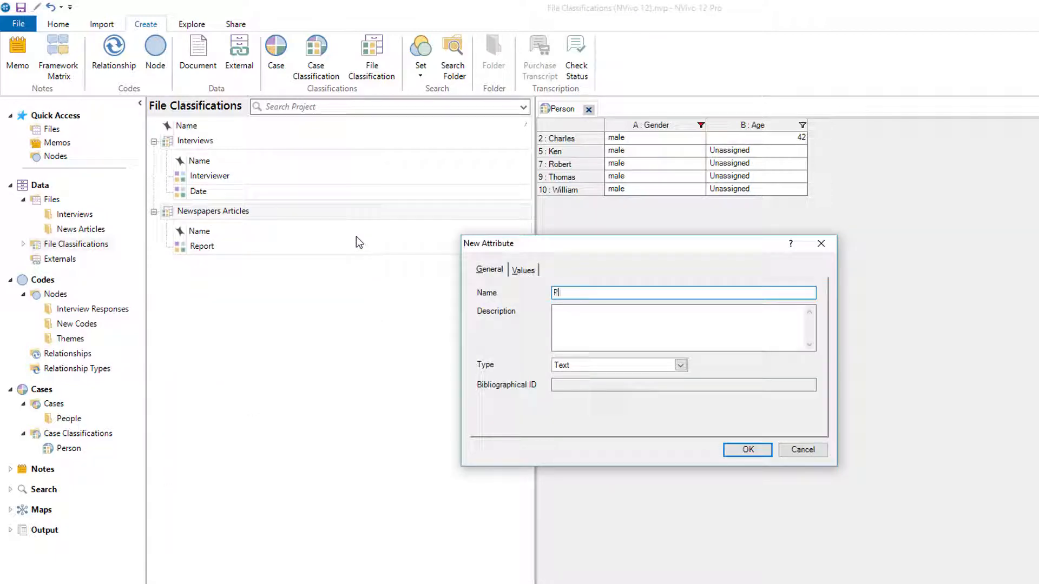
pyautogui.write('ublication aate')
pyautogui.click(674, 366)
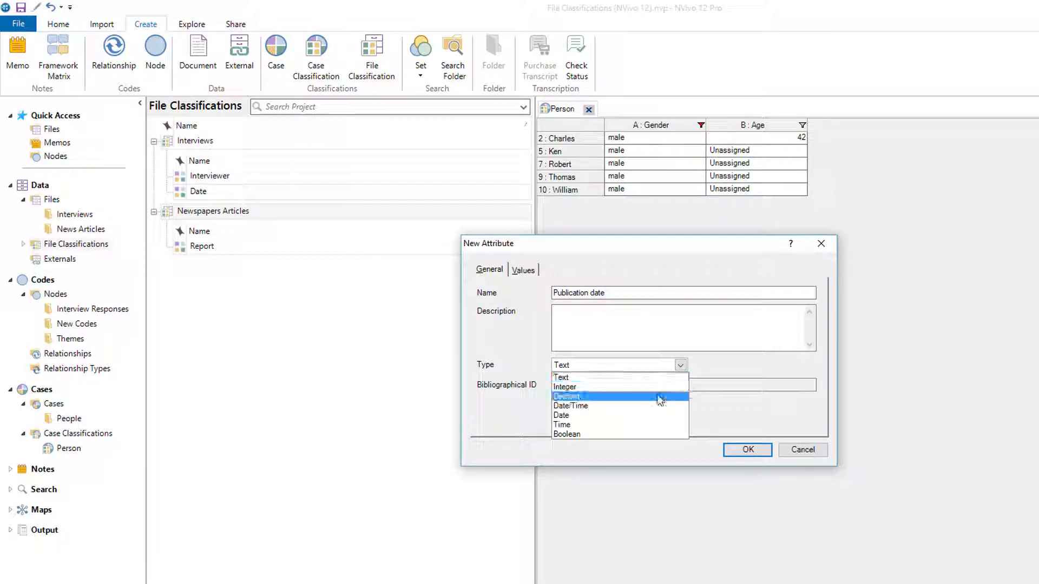
pyautogui.click(645, 414)
pyautogui.click(745, 457)
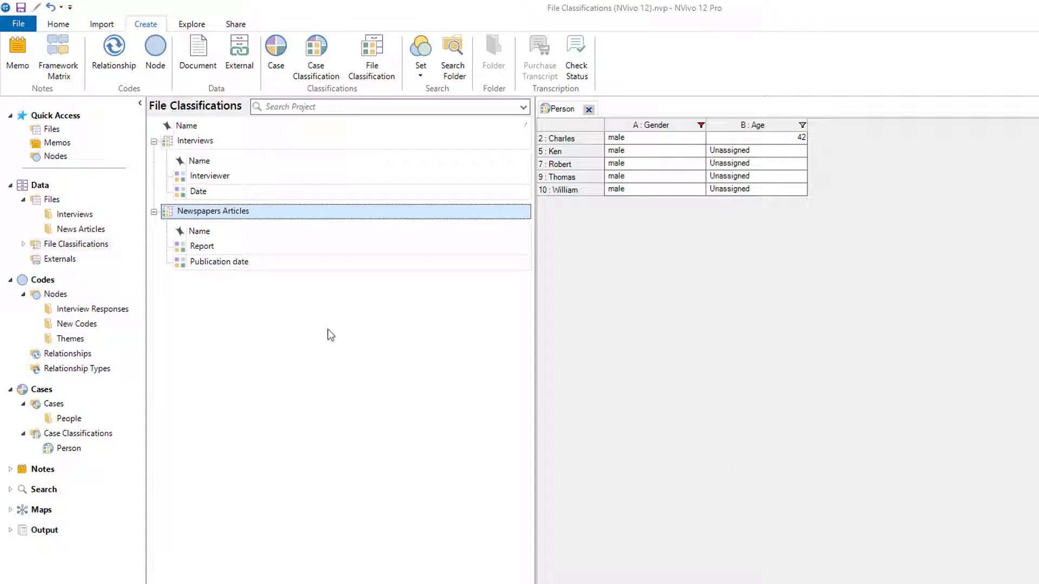
# Select all files in the Interviews folder and assign them to the Interviews file classification.
pyautogui.click(92, 216)
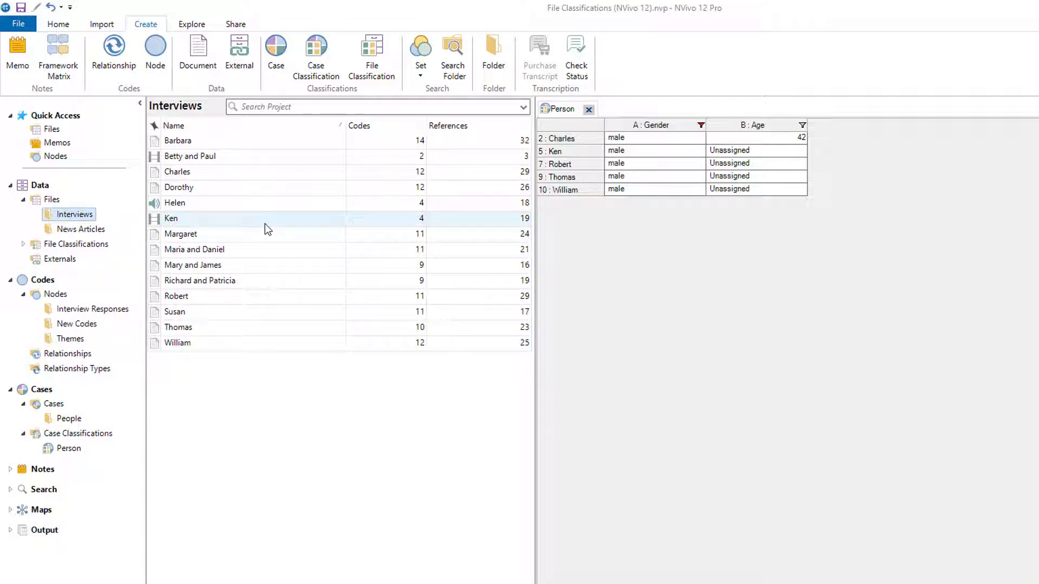
pyautogui.click(259, 188)
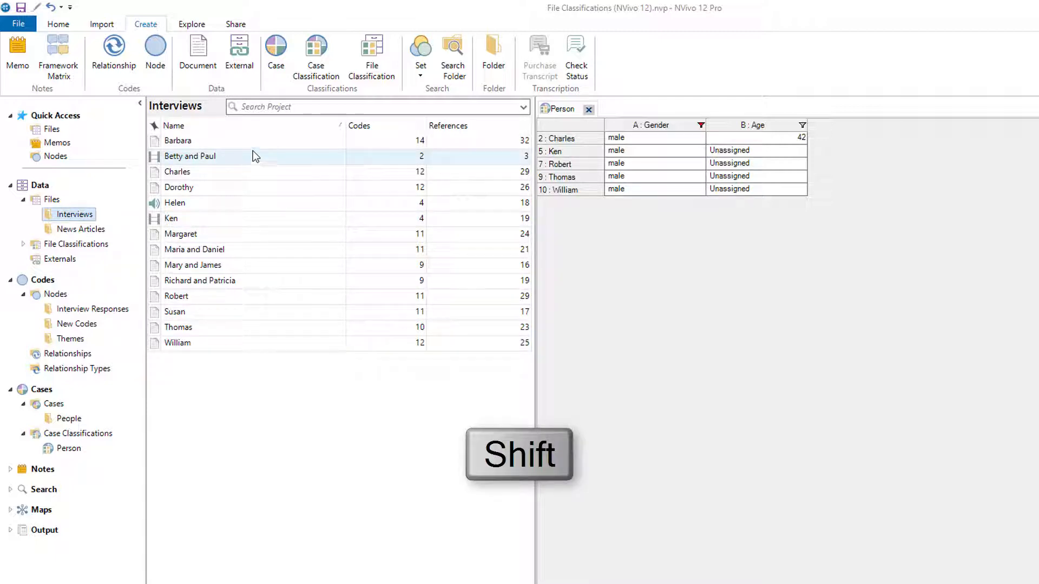
pyautogui.keyDown('shift'); pyautogui.click(252, 141); pyautogui.keyUp('shift')
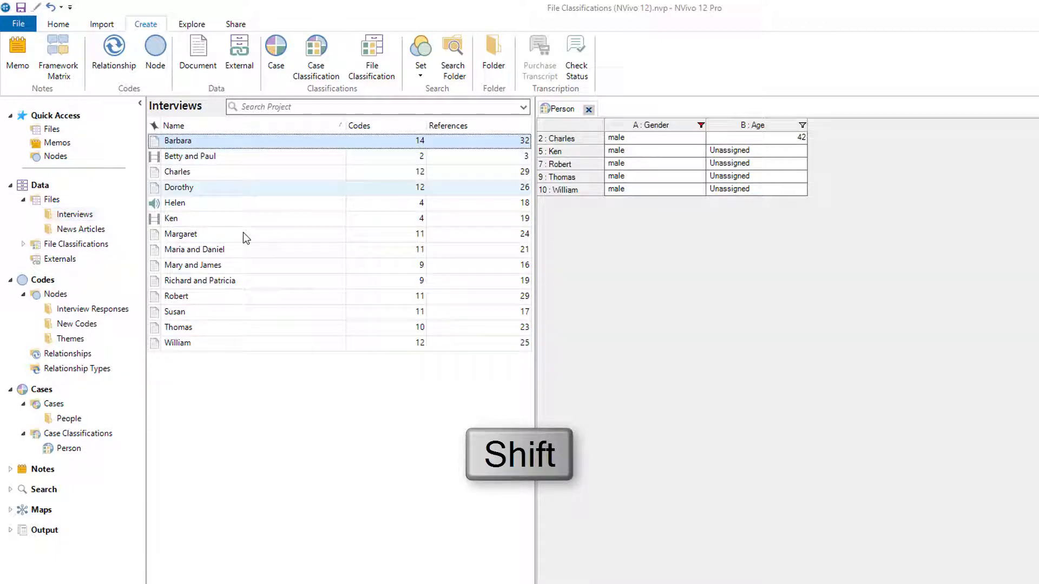
pyautogui.keyDown('shift'); pyautogui.click(230, 341); pyautogui.keyUp('shift')
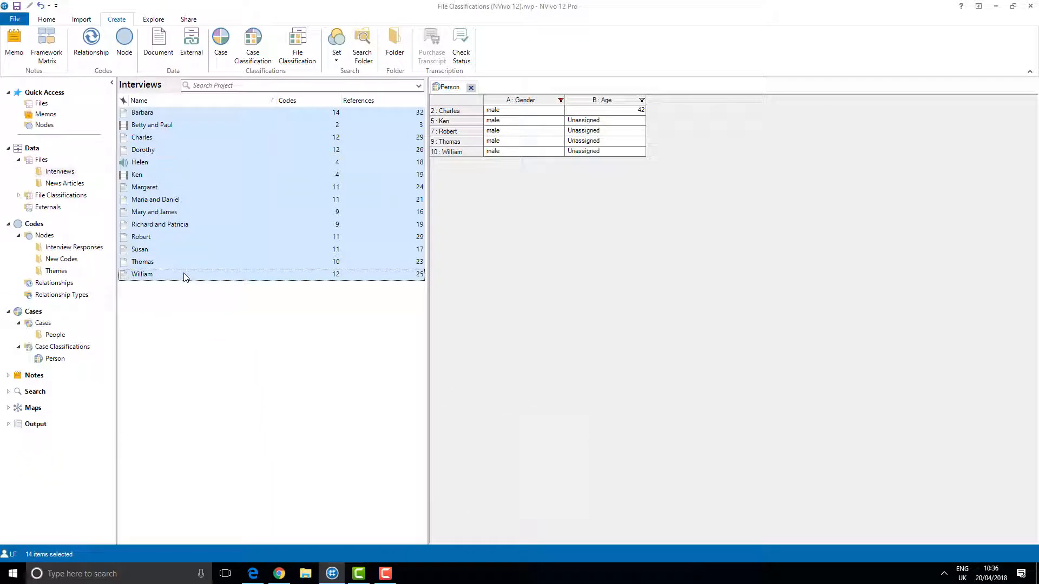
pyautogui.rightClick(184, 276)
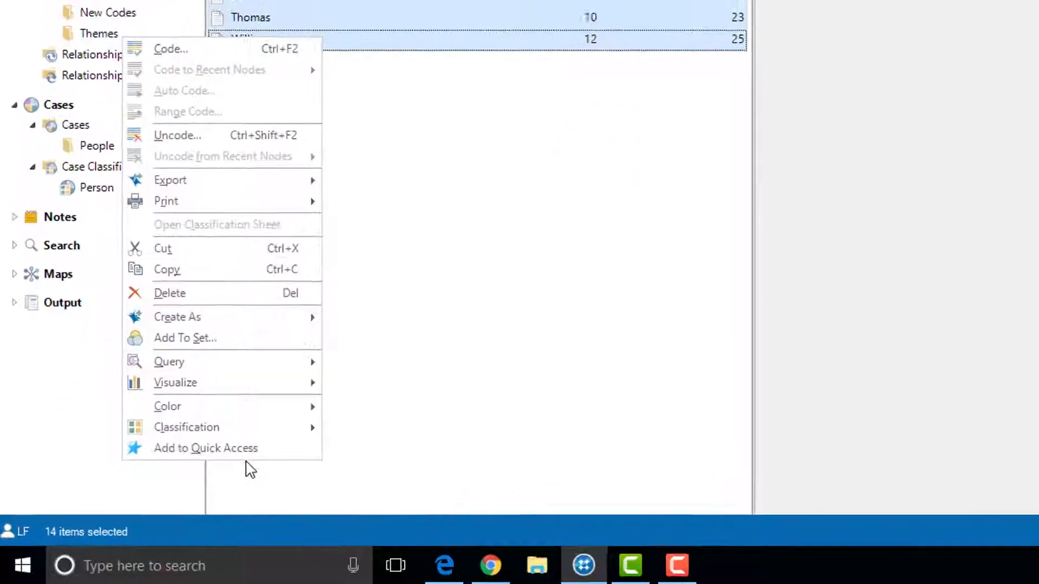
pyautogui.moveTo(143, 491)
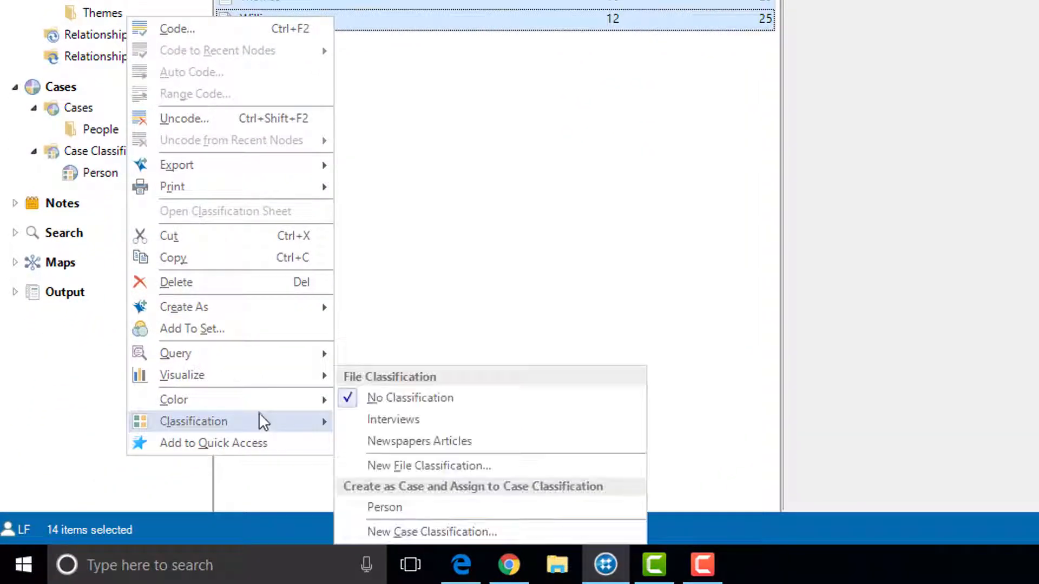
pyautogui.click(364, 415)
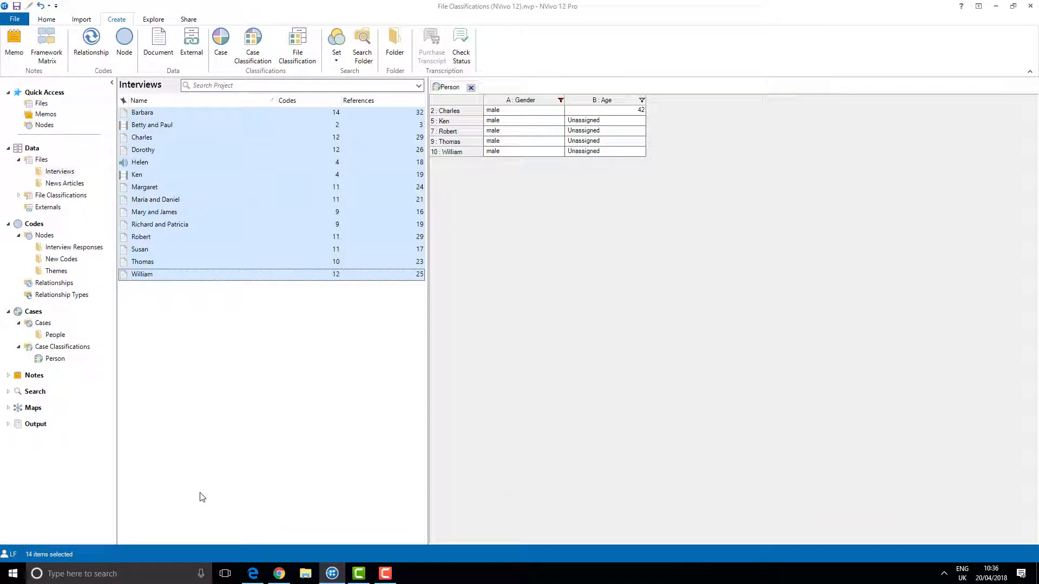
# Select both files in the News Articles folder and assign them to the Newspapers Articles file classification.
pyautogui.click(65, 183)
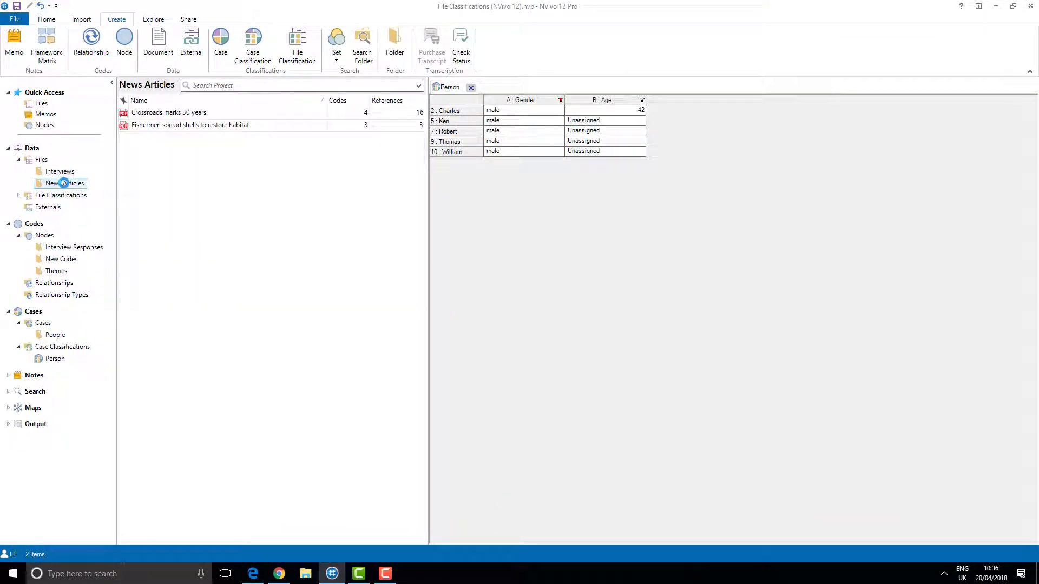
pyautogui.click(174, 115)
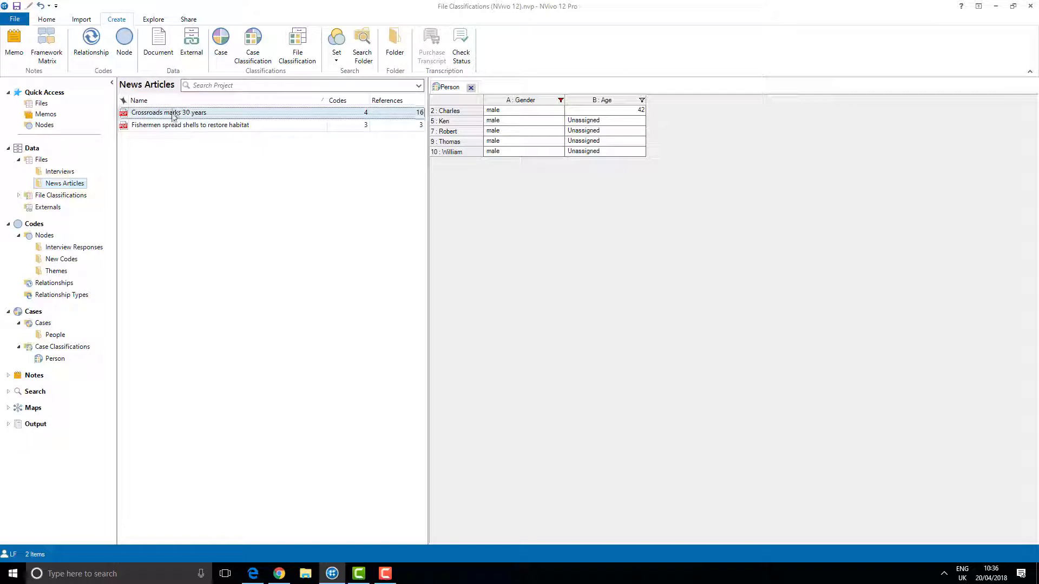
pyautogui.keyDown('ctrl'); pyautogui.click(166, 127); pyautogui.keyUp('ctrl')
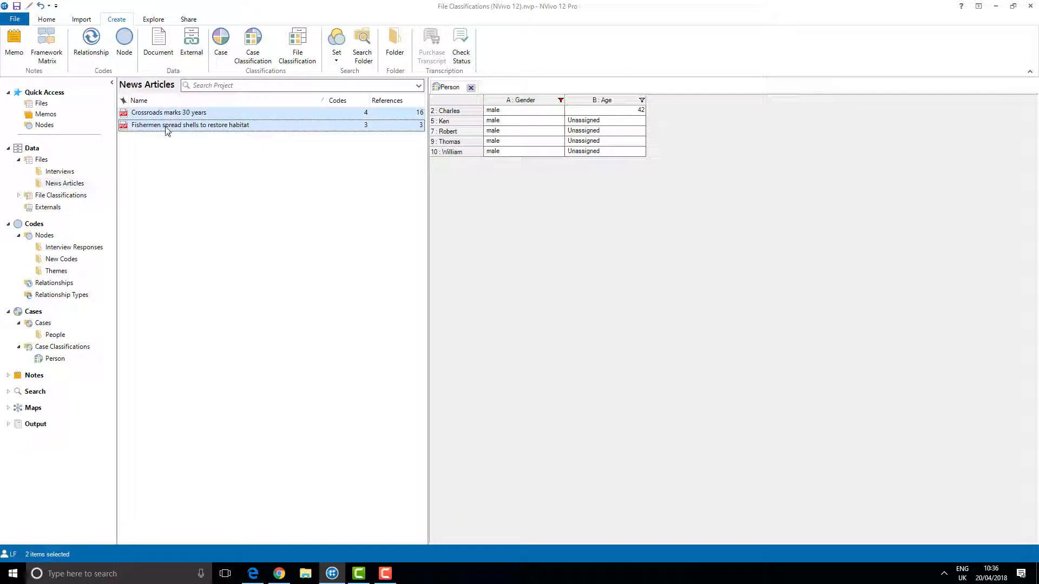
pyautogui.rightClick(167, 130)
pyautogui.moveTo(152, 323)
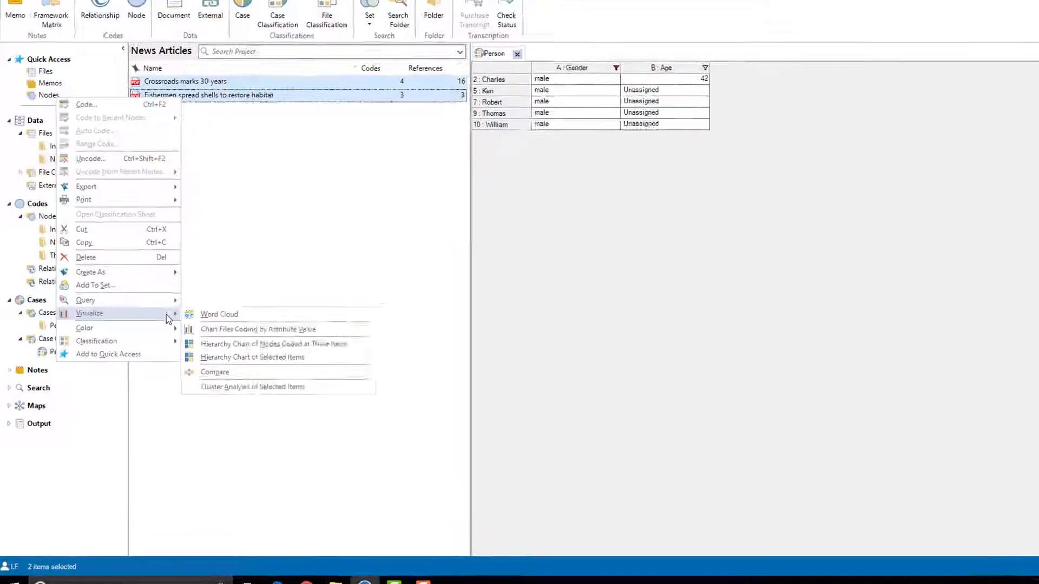
pyautogui.moveTo(168, 341)
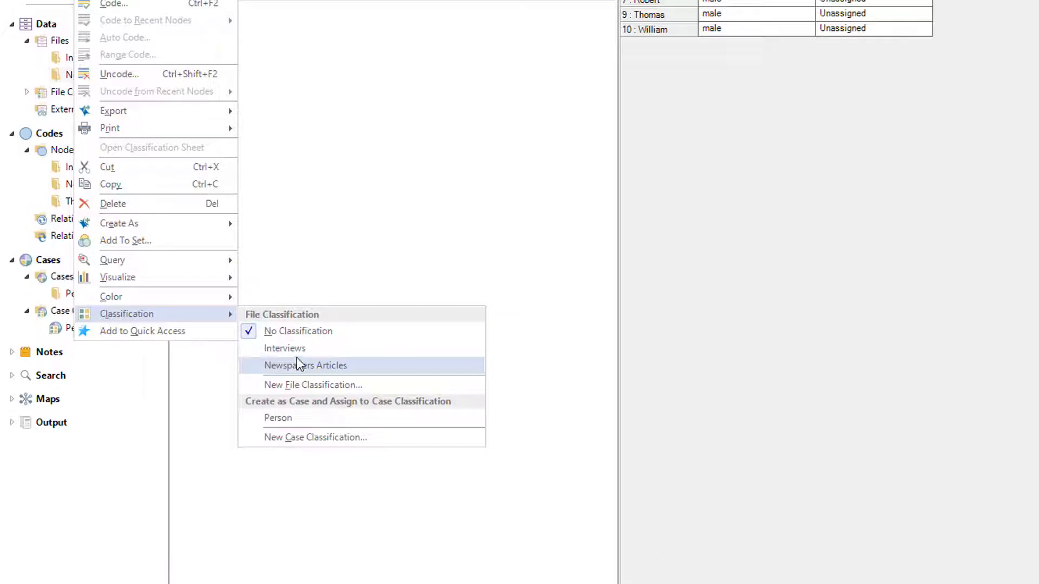
pyautogui.click(299, 365)
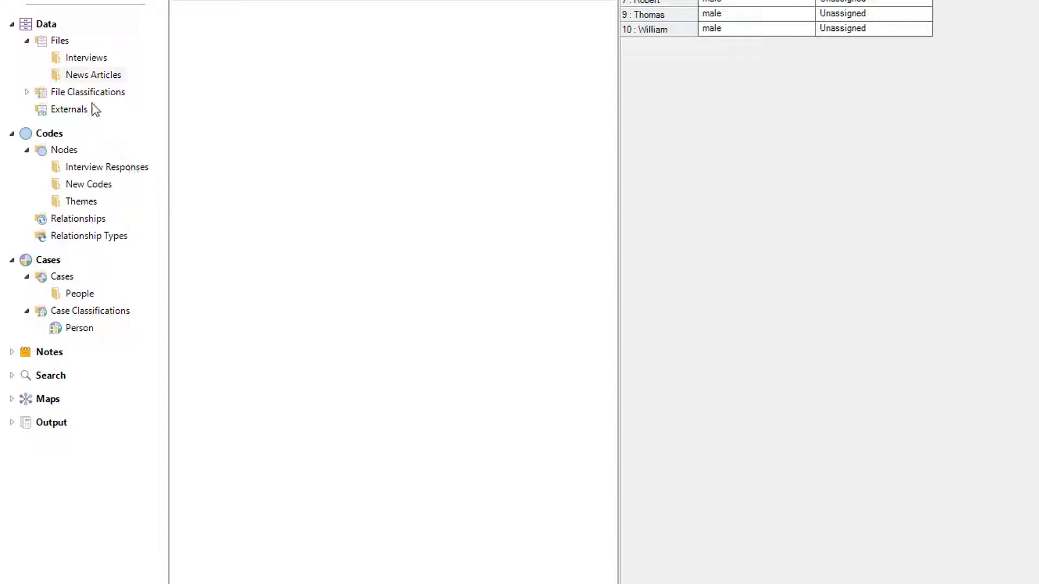
# Open the Interviews classification sheet and open the Interviewer choices for Barbara's row.
pyautogui.click(27, 92)
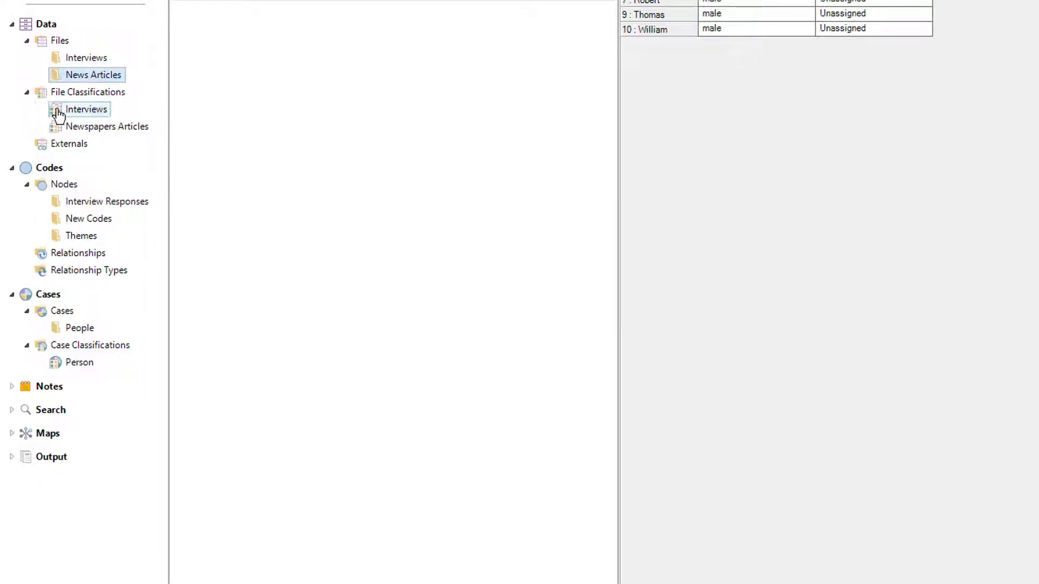
pyautogui.rightClick(58, 109)
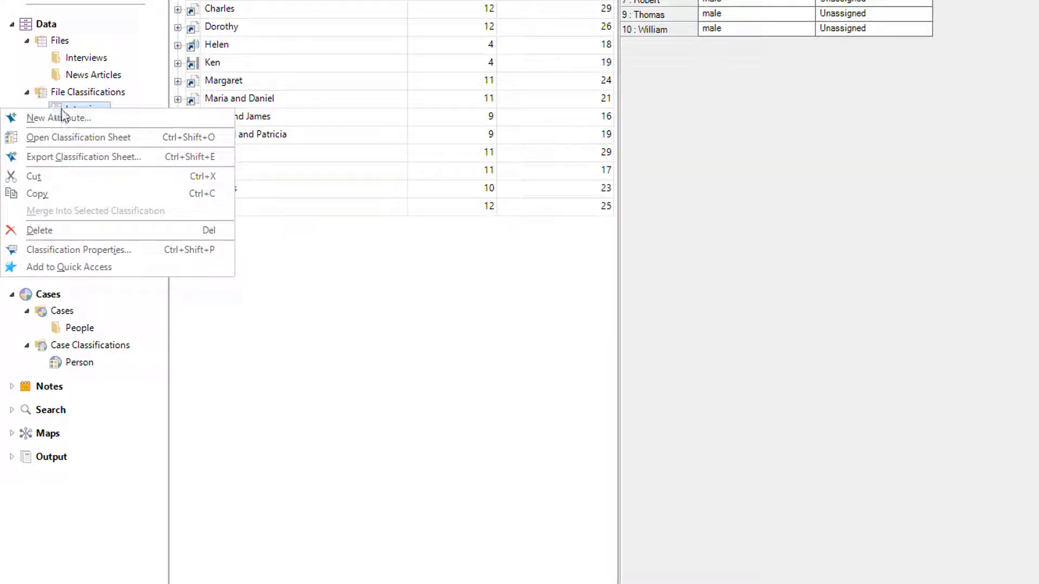
pyautogui.click(95, 138)
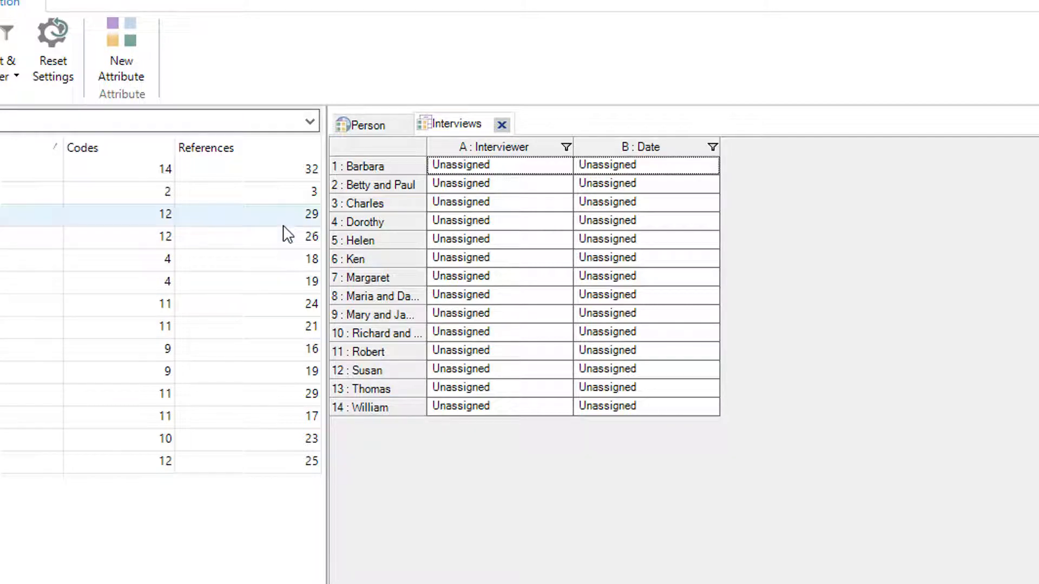
pyautogui.click(500, 171)
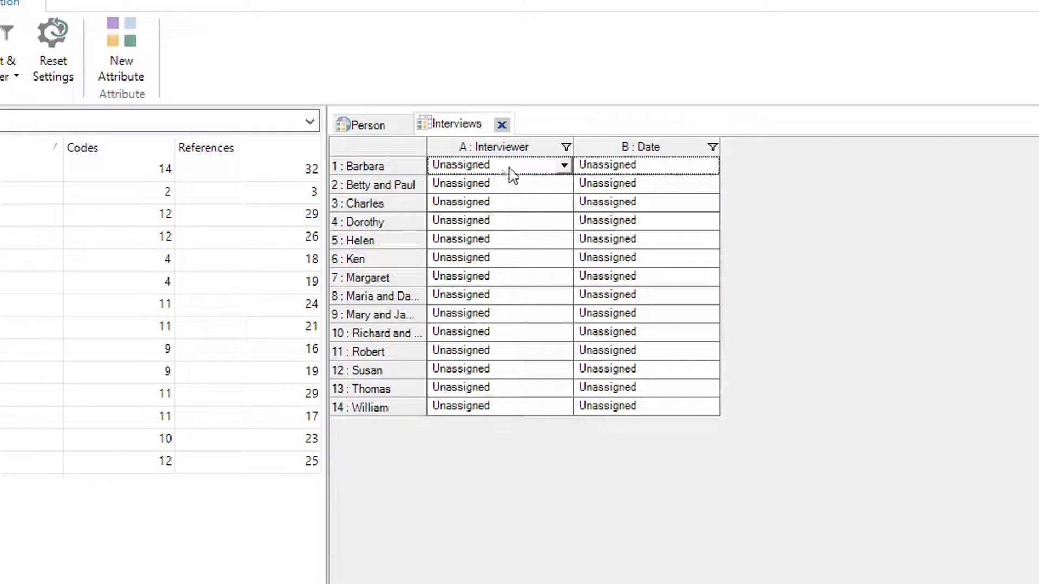
pyautogui.click(564, 165)
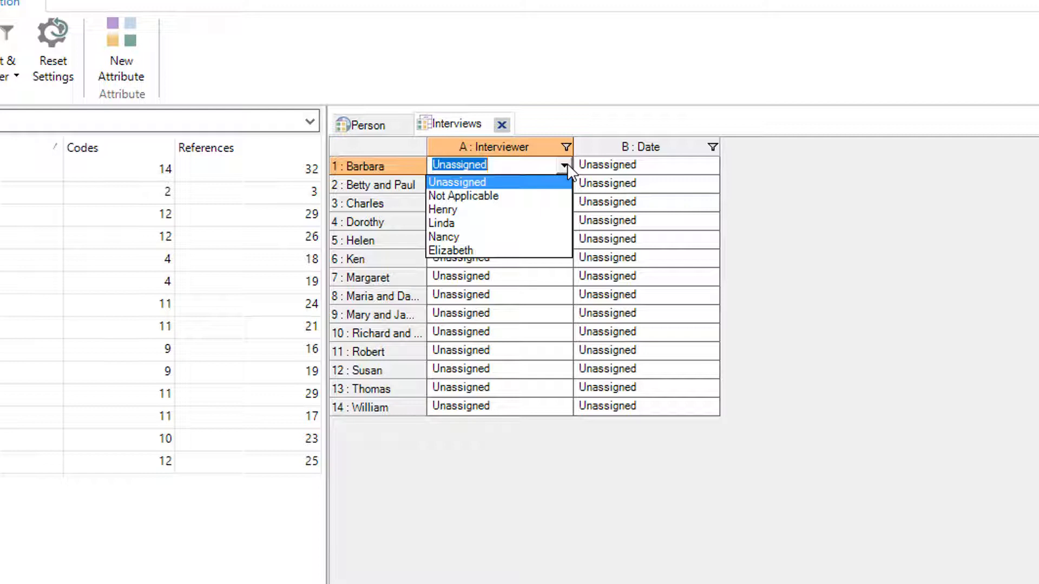